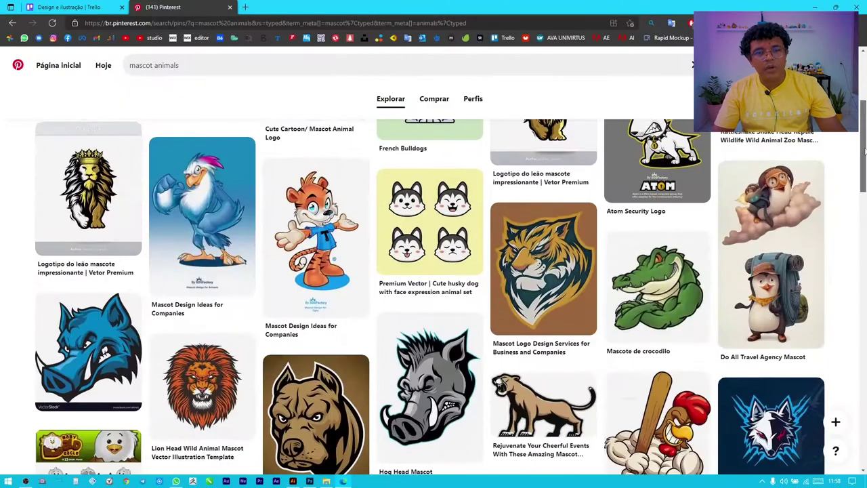
Save the tiger, owl and rooster mascot pins to the Mascote de animais board
click(343, 192)
click(365, 362)
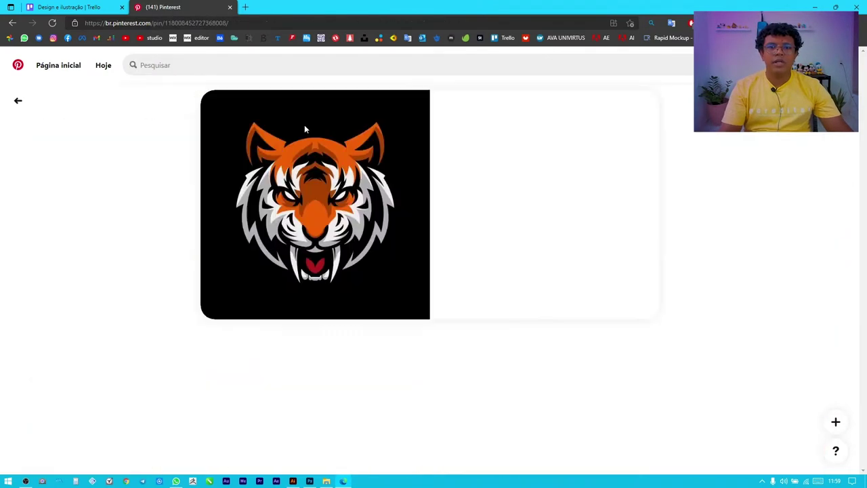
click(12, 23)
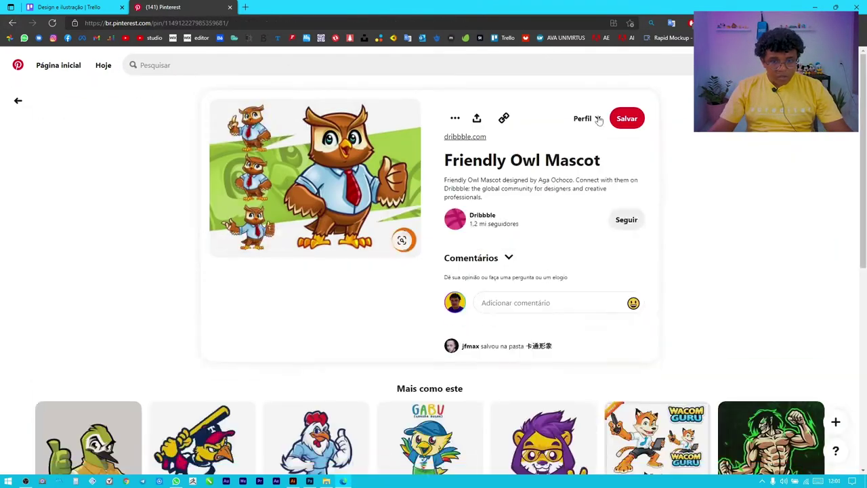
click(626, 118)
scroll(599, 203, down, 2)
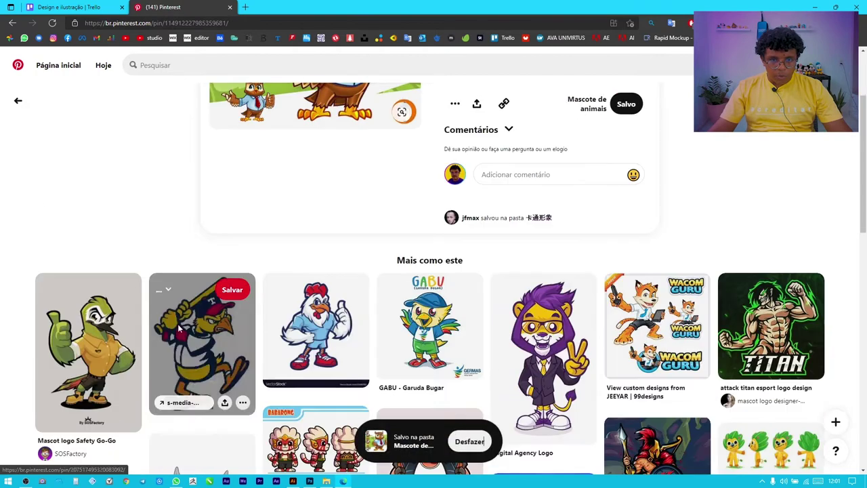
click(316, 339)
click(627, 118)
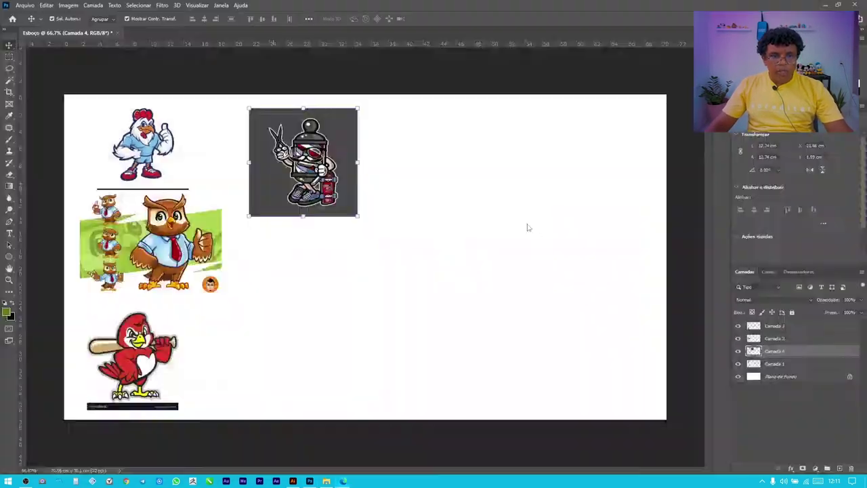
Arrange the pasted reference images around the owl and name a new sketch layer 'esboço 1'
scroll(118, 164, up, 5)
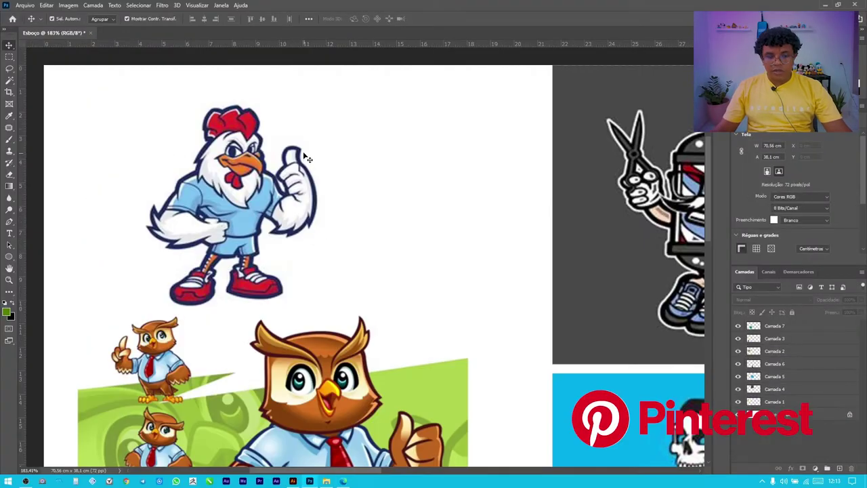
scroll(344, 420, down, 5)
scroll(187, 277, down, 2)
click(187, 278)
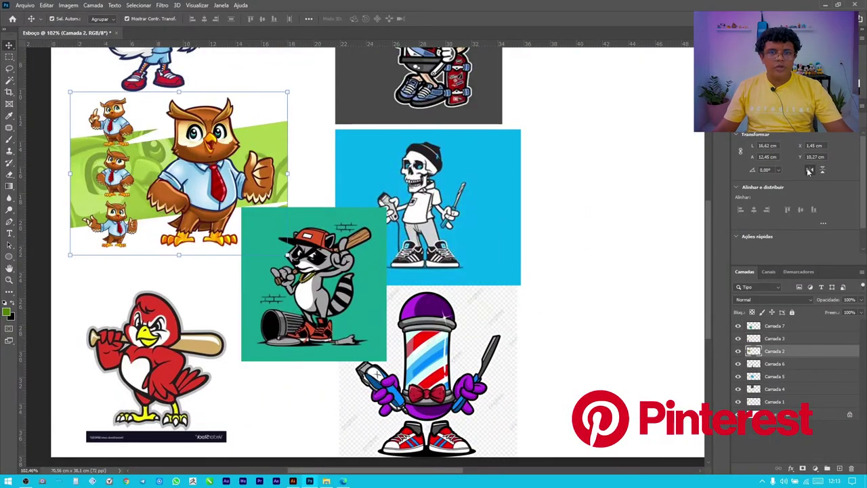
scroll(360, 359, up, 5)
scroll(360, 359, up, 2)
scroll(352, 366, down, 6)
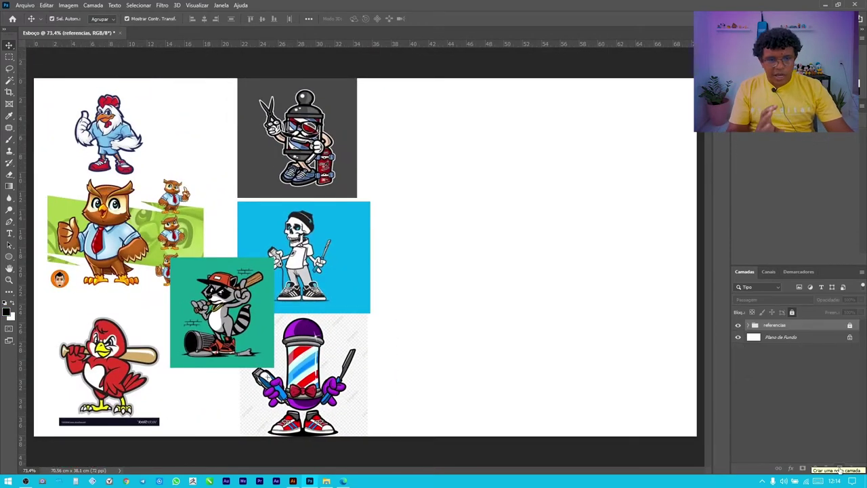
text(o 1)
key(Return)
Sketch the canary's head with centre guides in blue brush on layer esboço 1
click(7, 310)
click(648, 167)
key(b)
right_click(117, 76)
click(492, 184)
drag(149, 302, 129, 324)
mouse_move(518, 147)
mouse_down()
mouse_move(529, 174)
mouse_move(535, 130)
mouse_up()
key(ctrl+z)
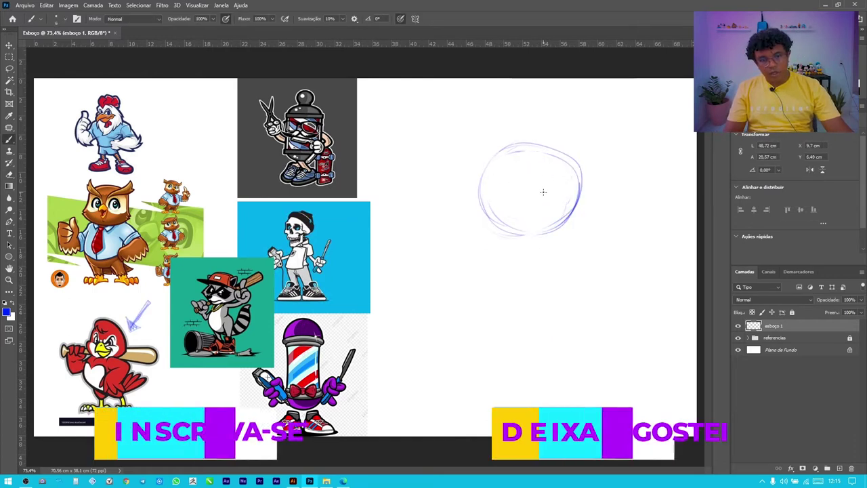
drag(530, 140, 518, 229)
drag(516, 196, 572, 191)
mouse_move(483, 224)
mouse_down()
mouse_move(502, 183)
mouse_move(546, 193)
mouse_move(507, 187)
mouse_move(547, 213)
mouse_up()
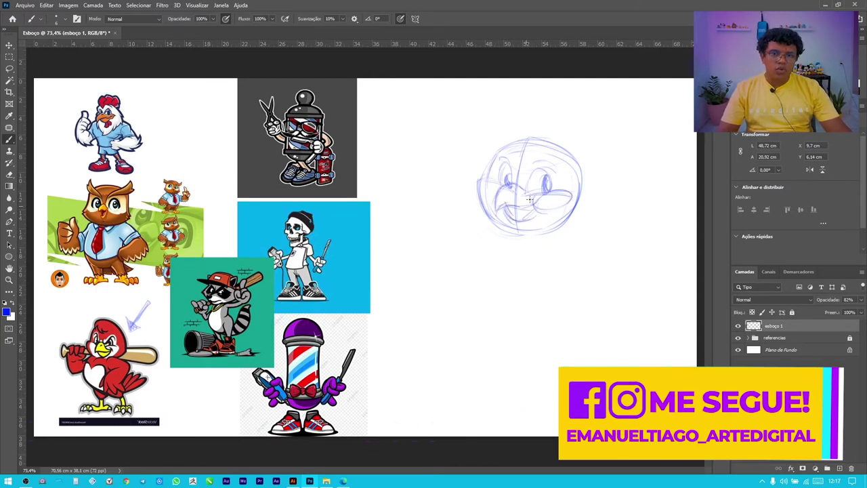
Sketch the canary's neck, body outline, legs and feet in blue
drag(493, 144, 479, 195)
mouse_move(508, 229)
mouse_down()
mouse_move(505, 252)
mouse_move(484, 271)
mouse_move(510, 305)
mouse_up()
drag(539, 237, 549, 270)
drag(508, 238, 493, 312)
drag(486, 257, 515, 317)
drag(515, 317, 551, 266)
mouse_move(513, 313)
mouse_down()
mouse_move(533, 340)
mouse_move(493, 331)
mouse_up()
drag(512, 311, 508, 336)
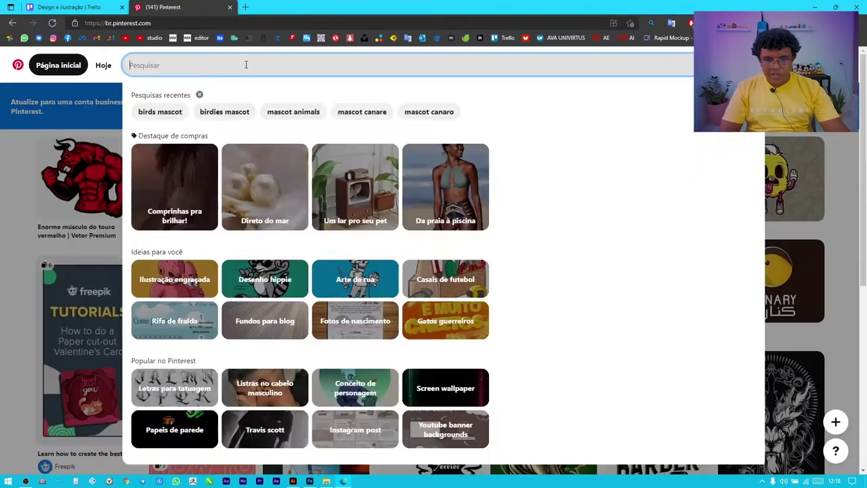
Search Pinterest for 'canario' and paste a canary photo into the sketch document
text(canario)
key(Return)
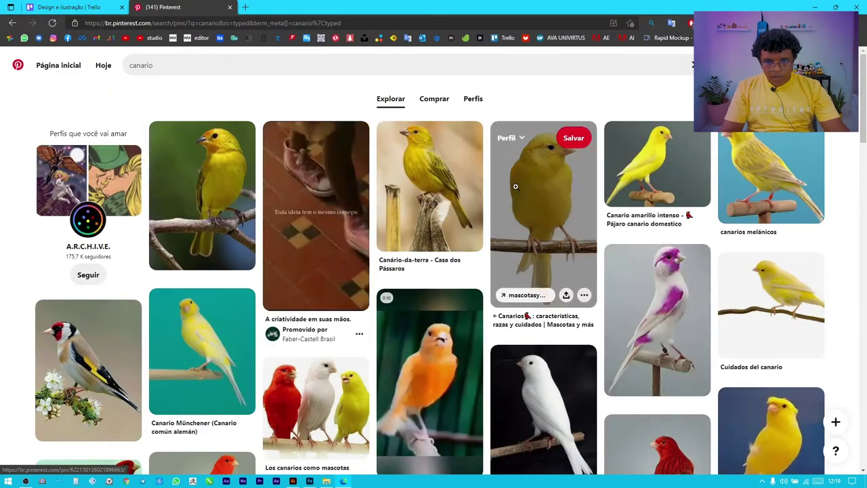
key(ctrl+v)
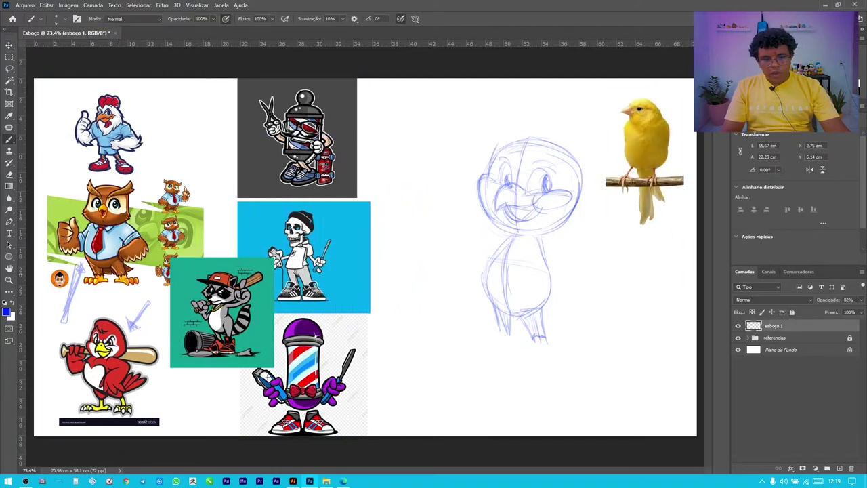
Refine the canary's left foot and toes and the right side of the belly
scroll(406, 230, up, 3)
scroll(406, 230, up, 5)
scroll(407, 230, down, 8)
key(e)
key(b)
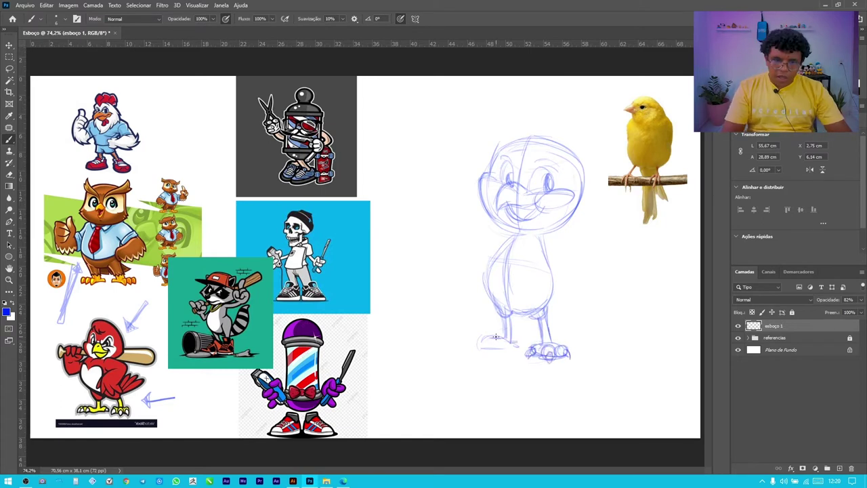
mouse_move(485, 338)
mouse_down()
mouse_move(469, 347)
mouse_move(522, 346)
mouse_up()
drag(495, 347, 523, 349)
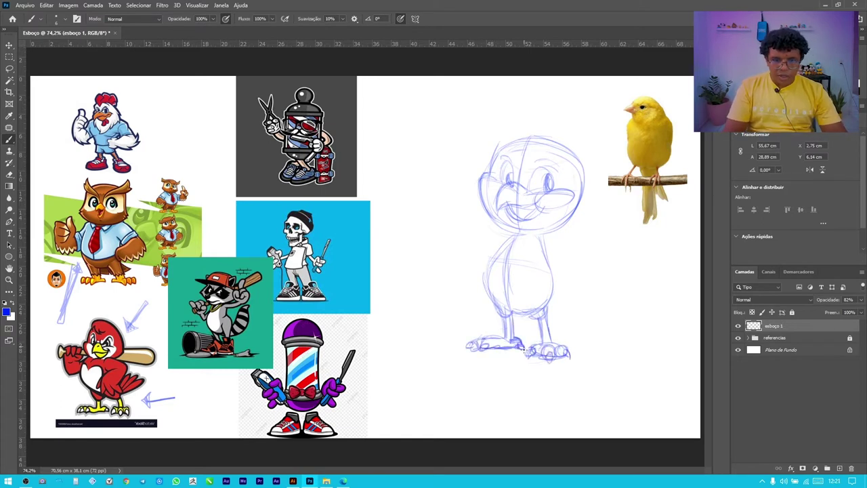
drag(540, 300, 549, 283)
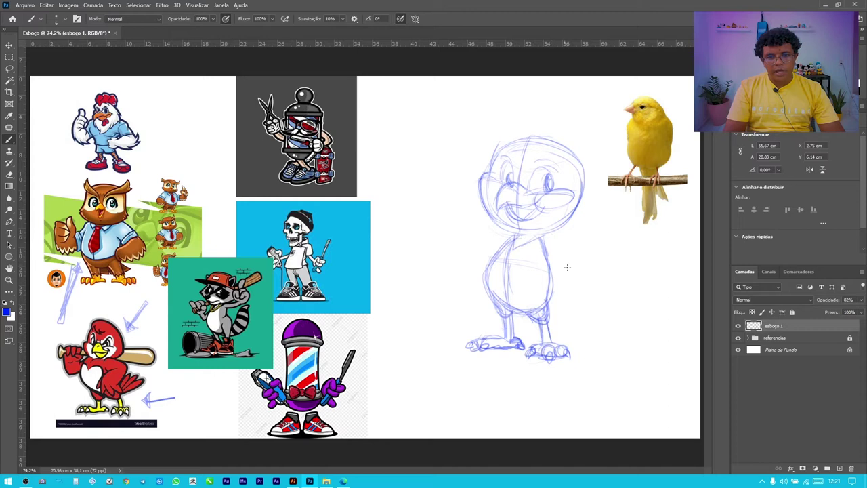
Draw an arrow at the skeleton's hand and move the small fist sketch right
drag(334, 245, 391, 212)
scroll(393, 223, up, 5)
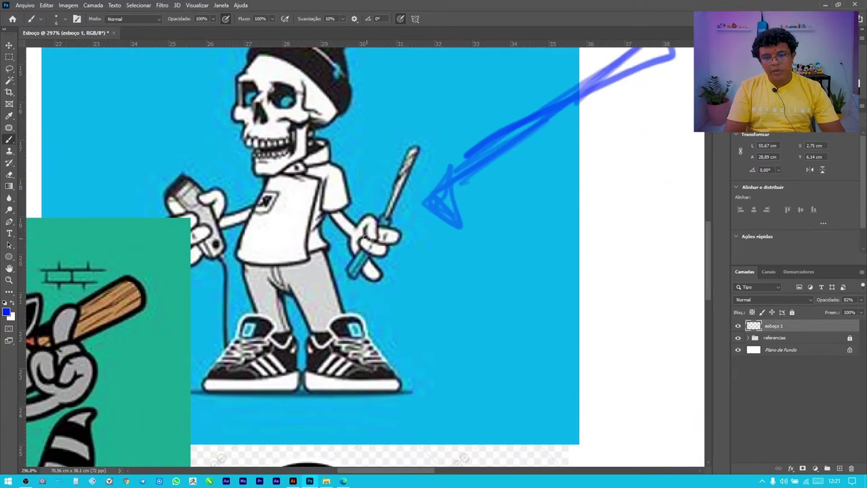
scroll(400, 193, down, 3)
scroll(400, 193, down, 2)
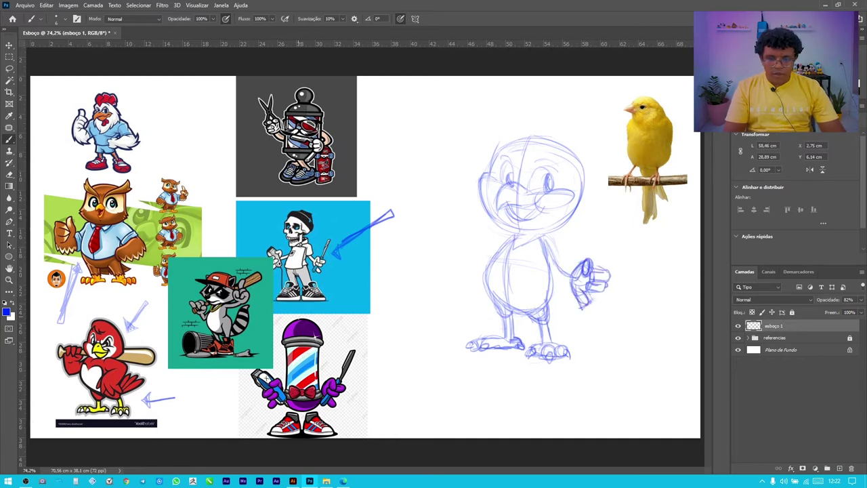
drag(594, 276, 647, 266)
ctrl+click(786, 326)
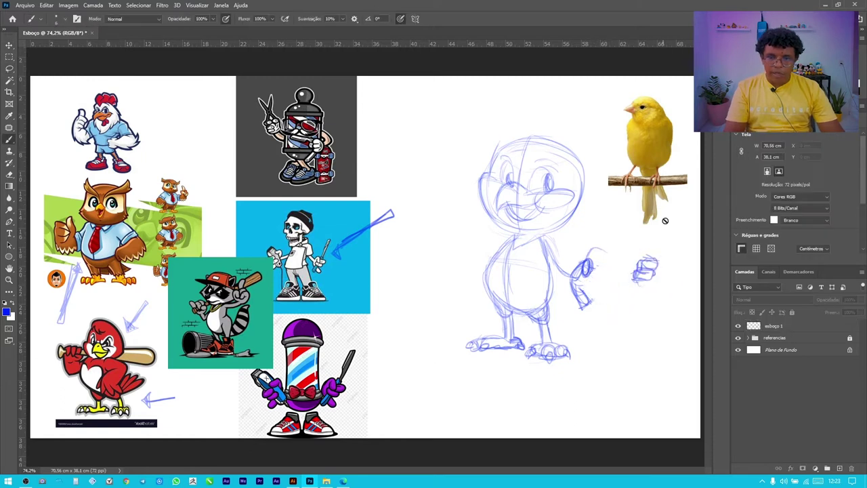
click(787, 328)
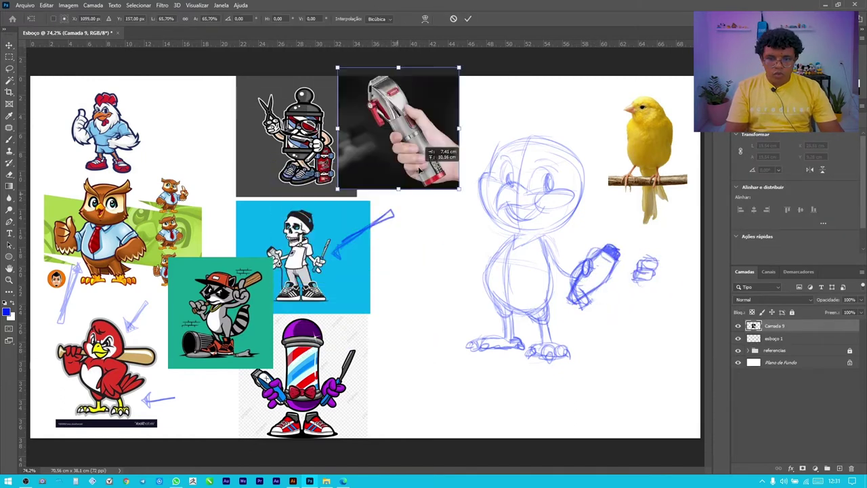
Place the resized clipper photo at lower right and fit the fist onto the clipper sketch
key(Return)
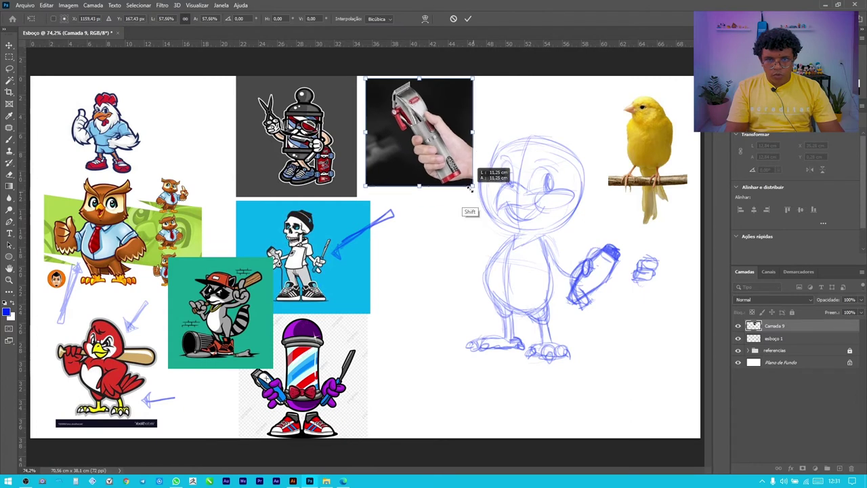
drag(420, 173, 678, 379)
key(b)
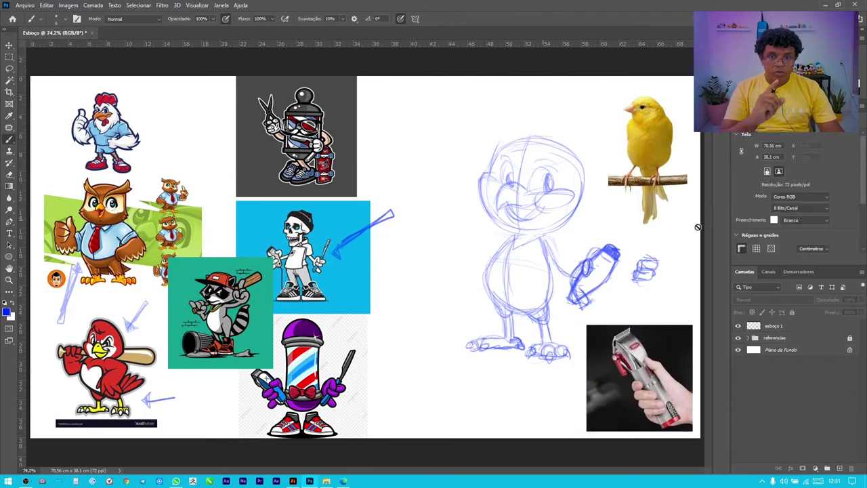
key(alt+])
drag(644, 268, 599, 274)
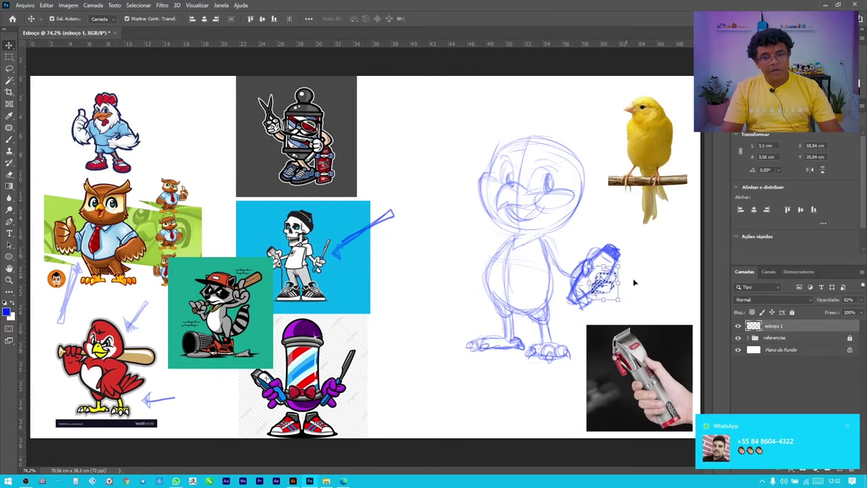
key(ctrl+d)
key(e)
mouse_move(594, 305)
mouse_down()
mouse_move(580, 291)
mouse_move(607, 291)
mouse_up()
key(b)
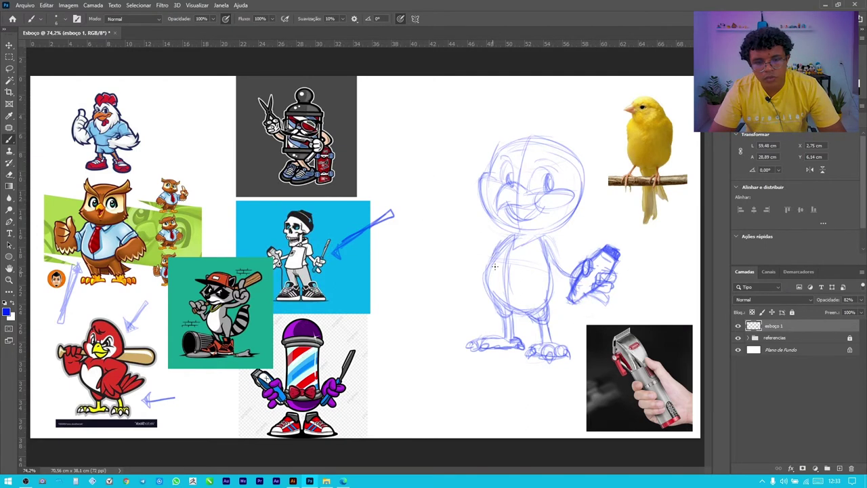
Rework the left side of the canary's body, erasing the old strokes
drag(484, 259, 531, 364)
key(m)
drag(501, 318, 498, 322)
key(ctrl+d)
key(e)
drag(485, 251, 491, 292)
key(b)
Redraw the bird's left body outline, add a tail, and erase interior lines
mouse_move(479, 246)
mouse_down()
mouse_move(498, 310)
mouse_move(484, 243)
mouse_up()
drag(514, 313, 535, 249)
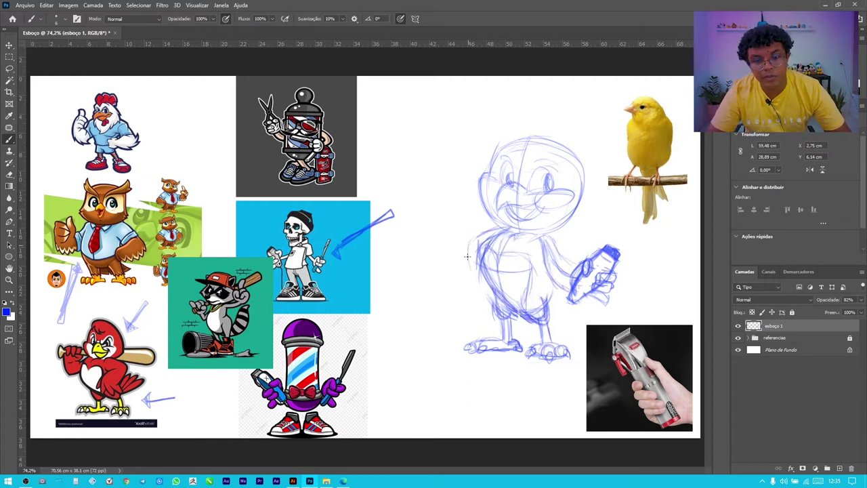
drag(484, 245, 498, 308)
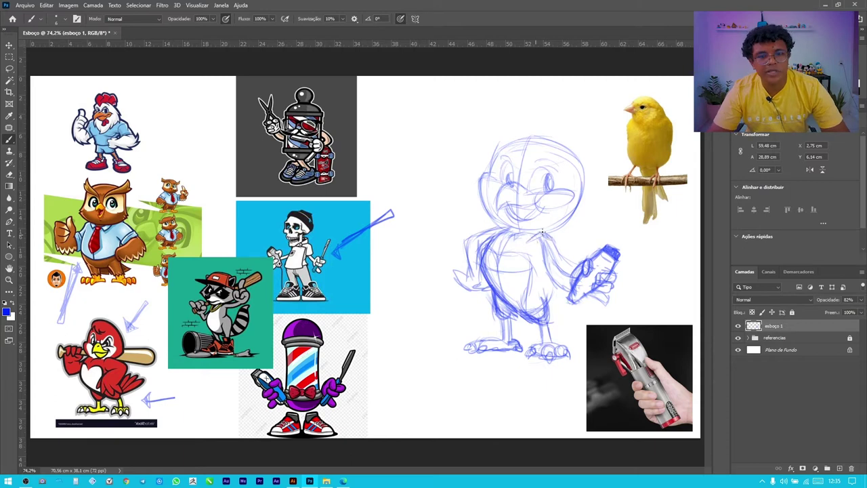
drag(553, 288, 632, 310)
drag(487, 220, 455, 287)
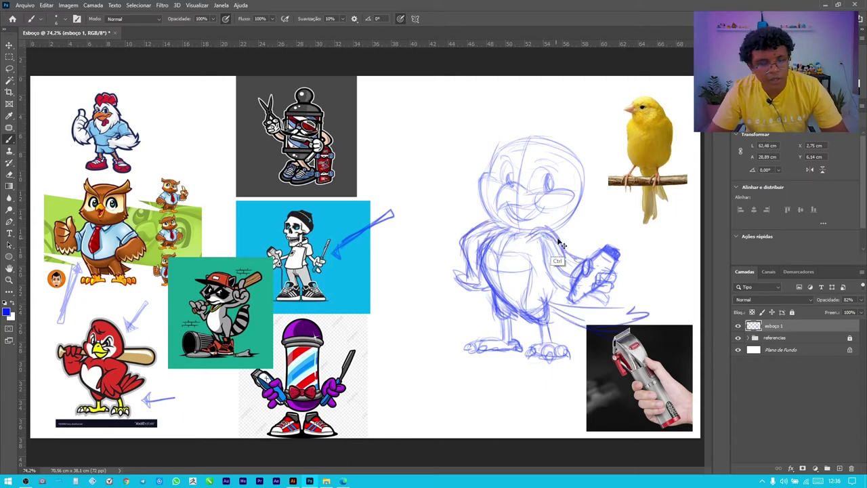
key(e)
drag(484, 234, 505, 284)
mouse_move(505, 251)
mouse_down()
mouse_move(542, 328)
mouse_move(494, 257)
mouse_up()
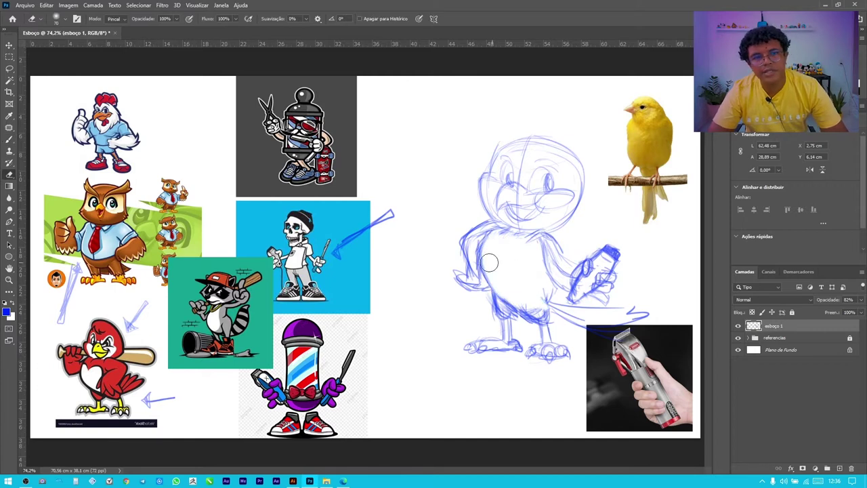
key(b)
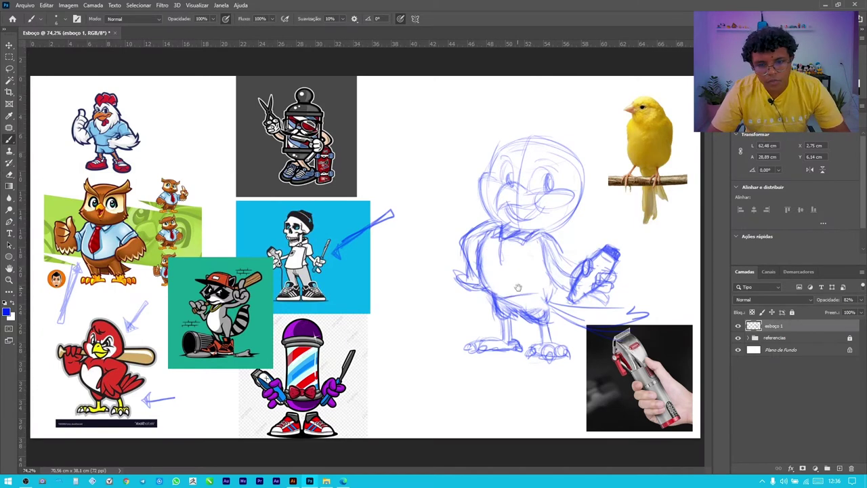
Enlarge the canary's feet slightly with a marquee selection and Free Transform
key(m)
drag(517, 313, 580, 372)
key(ctrl+t)
key(Return)
key(ctrl+d)
key(b)
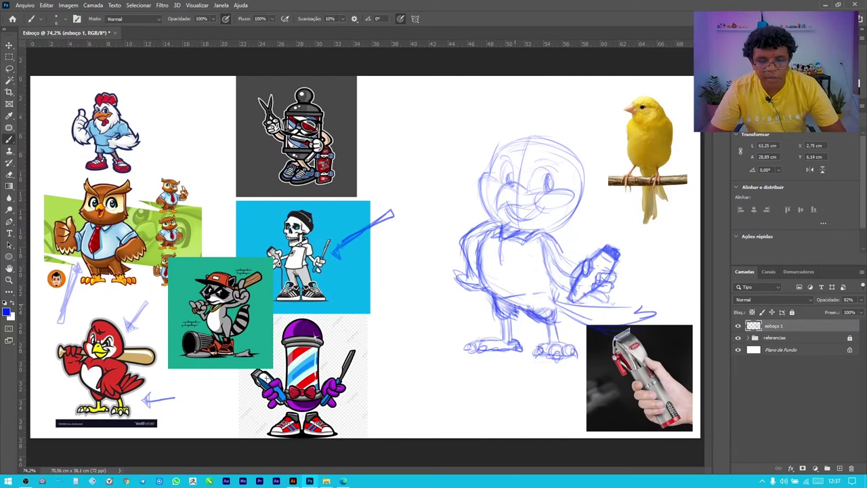
Lasso the canary's feet and shift and reshape them with Free Transform
key(l)
drag(497, 316, 498, 315)
key(ctrl+t)
drag(515, 352, 516, 348)
key(Return)
key(ctrl+d)
key(b)
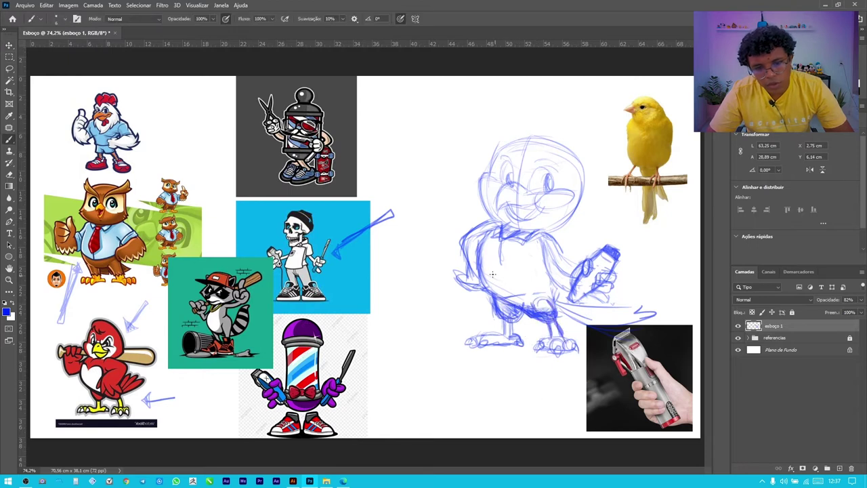
Add a new layer above the sketch for clean inking
key(ctrl+shift+alt+n)
scroll(608, 137, up, 3)
click(56, 18)
Ink black outlines of the canary's head, left wing, legs, right arm and clipper-holding fingers
key(Escape)
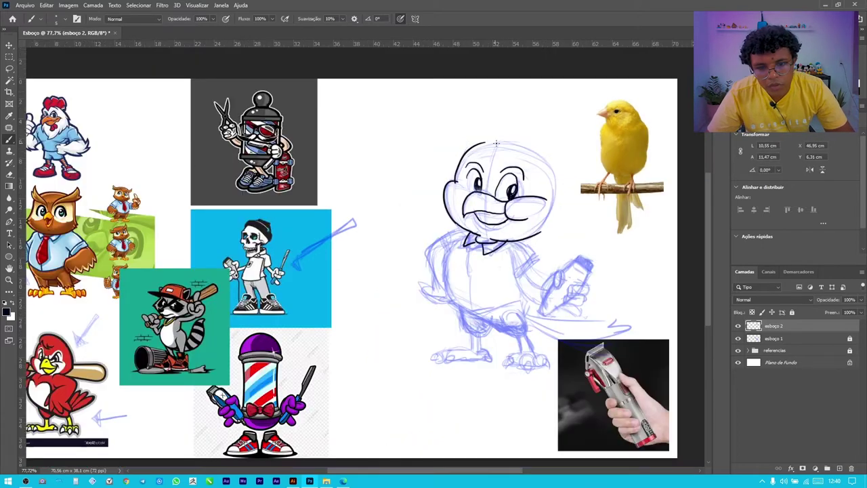
drag(554, 189, 561, 189)
drag(456, 298, 503, 332)
mouse_move(440, 237)
mouse_down()
mouse_move(424, 277)
mouse_move(448, 285)
mouse_up()
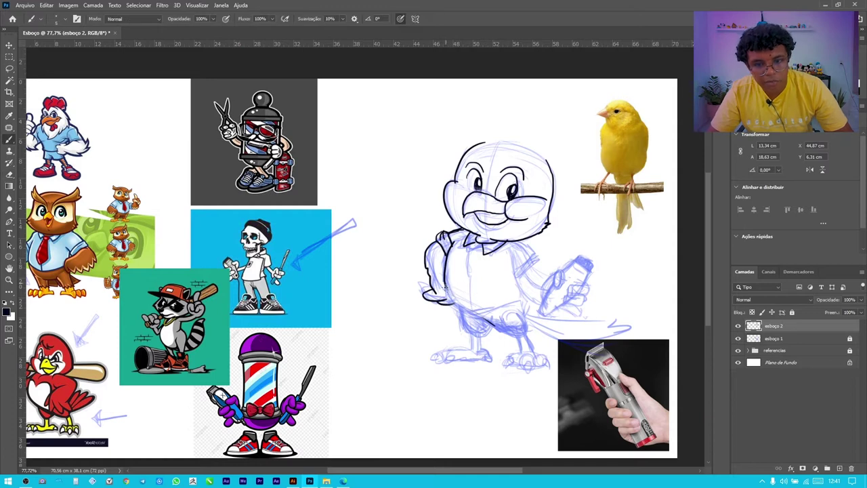
mouse_move(482, 326)
mouse_down()
mouse_move(474, 356)
mouse_move(496, 361)
mouse_up()
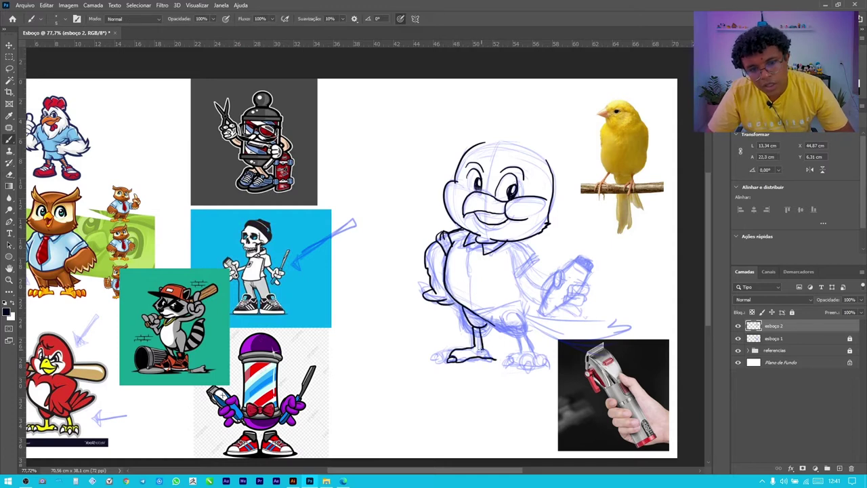
drag(522, 317, 515, 348)
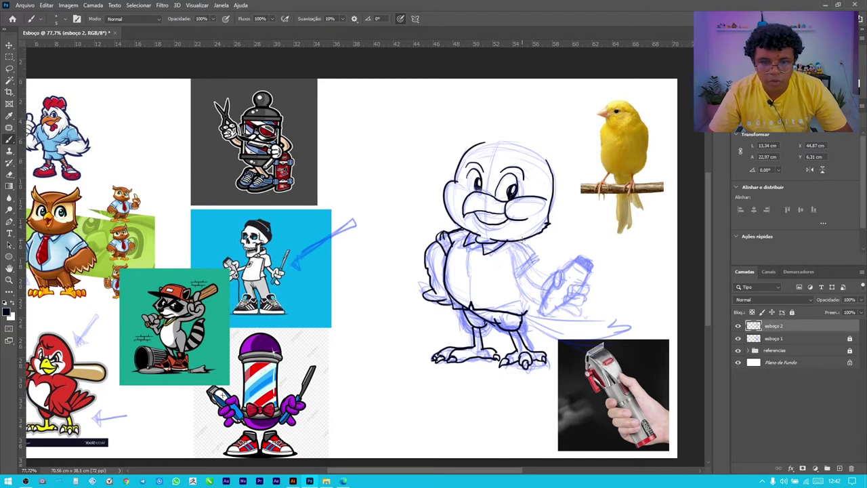
drag(517, 278, 541, 301)
drag(588, 285, 580, 301)
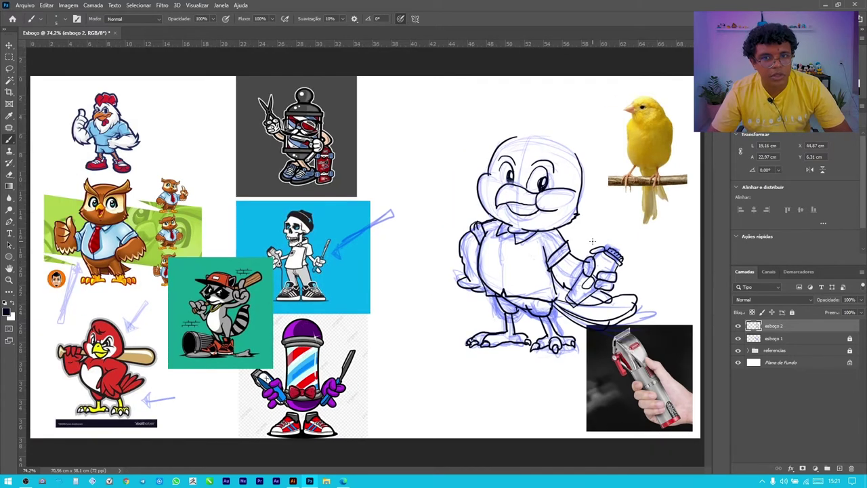
drag(534, 238, 571, 232)
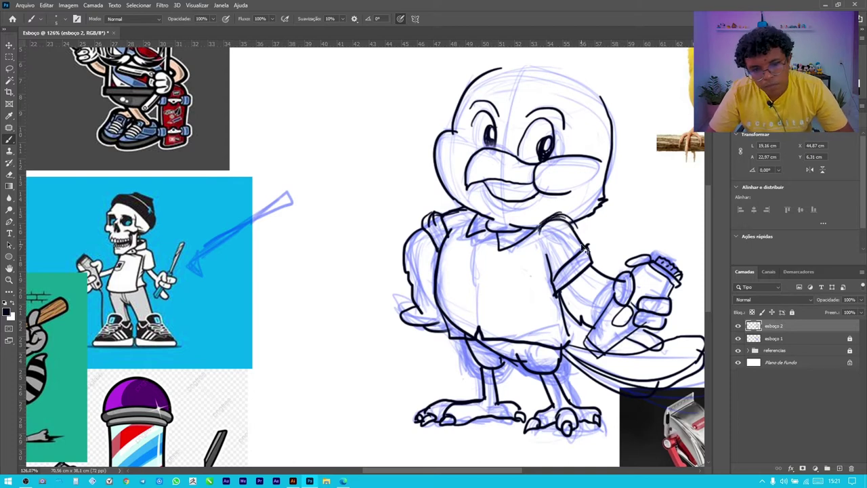
key(ctrl+0)
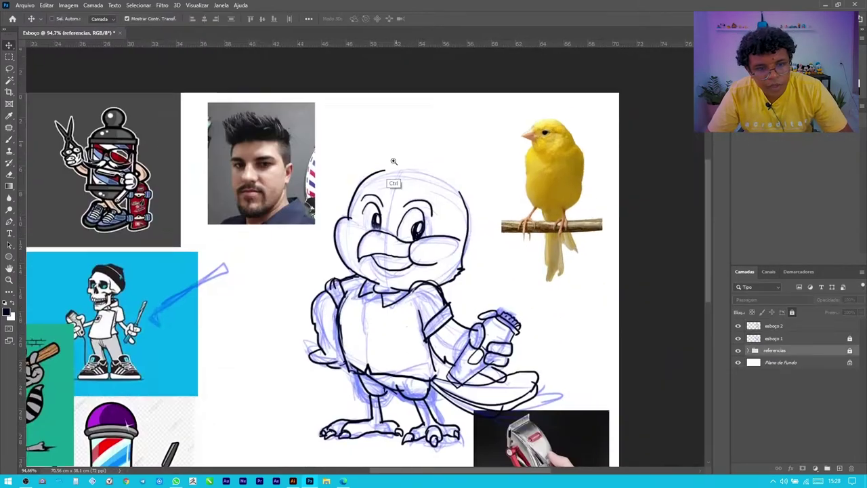
ctrl+click(394, 161)
key(b)
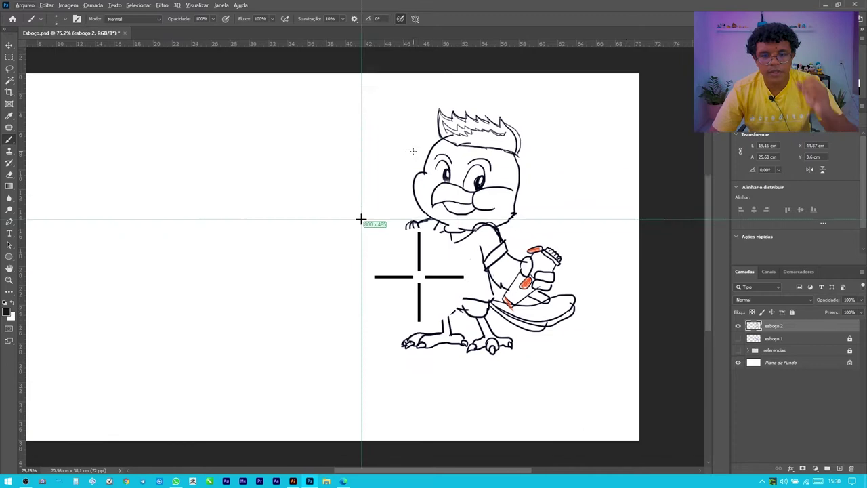
Switch to Illustrator and set the new document's units to Pixels
key(alt+Tab)
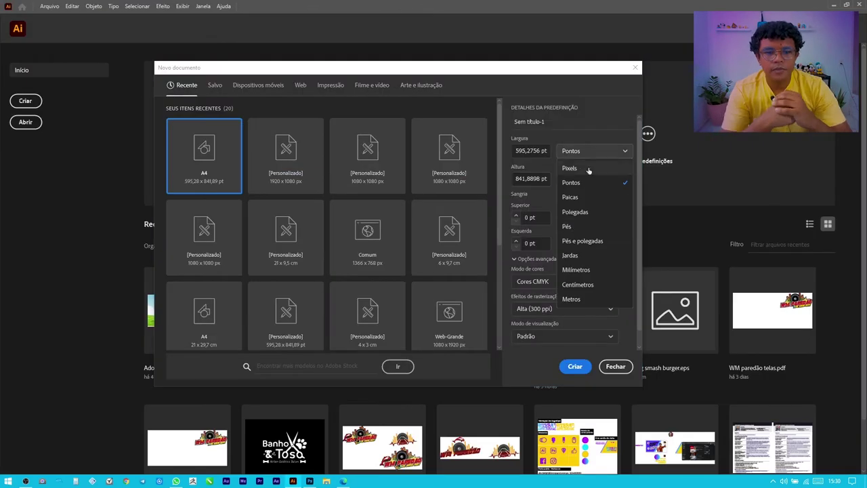
click(588, 171)
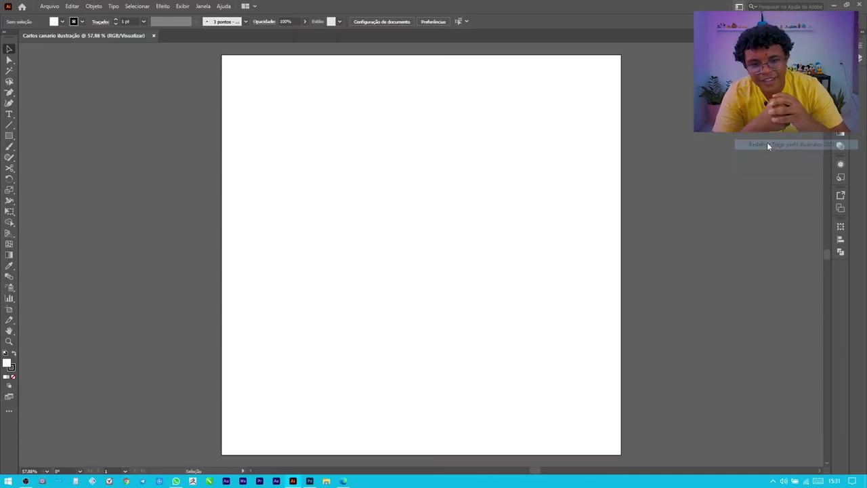
Create the 1080 × 1080 px document and centre the canary sketch on the artboard
click(768, 144)
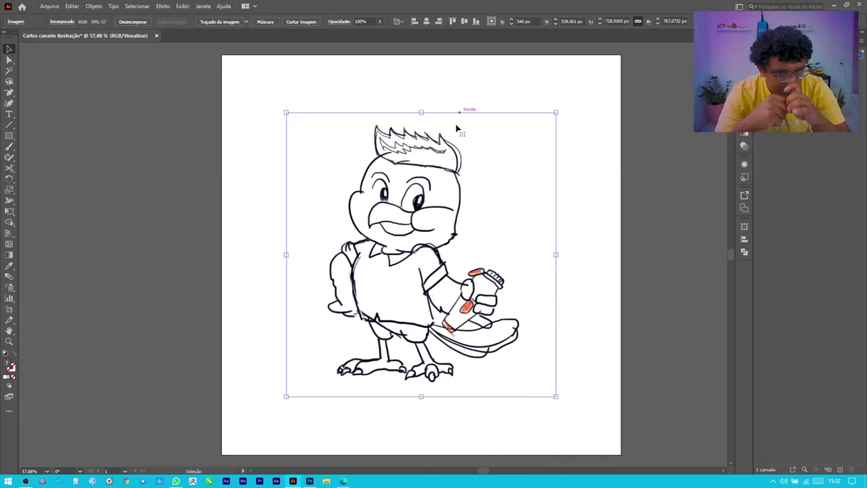
drag(377, 292, 441, 293)
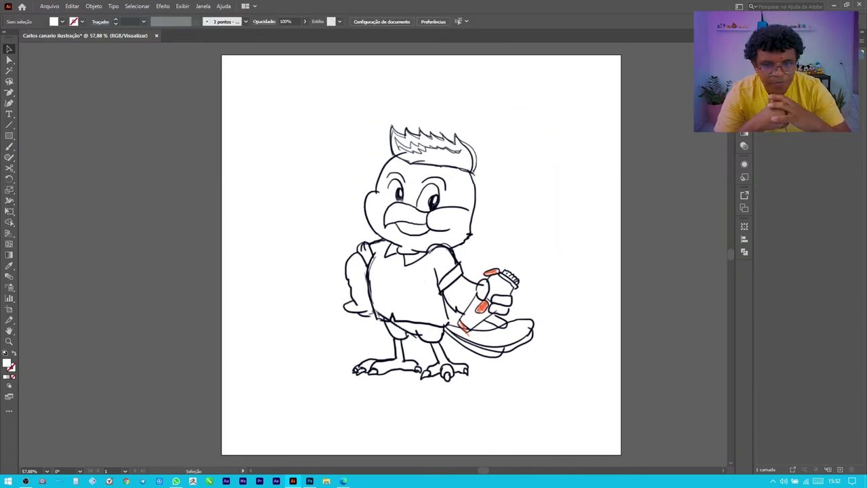
Fade the sketch to light grey and draw head circles with 5 pt black strokes
click(288, 34)
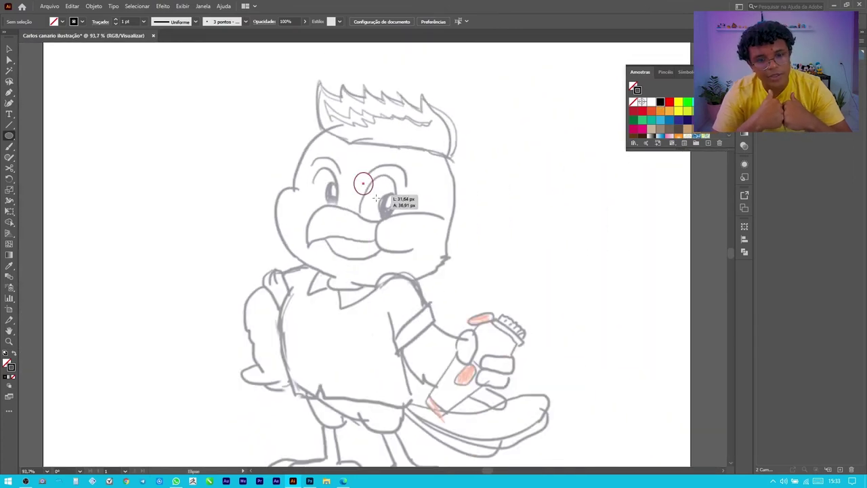
mouse_move(294, 117)
mouse_down()
mouse_move(452, 276)
mouse_move(371, 229)
mouse_up()
click(358, 267)
scroll(297, 254, up, 2)
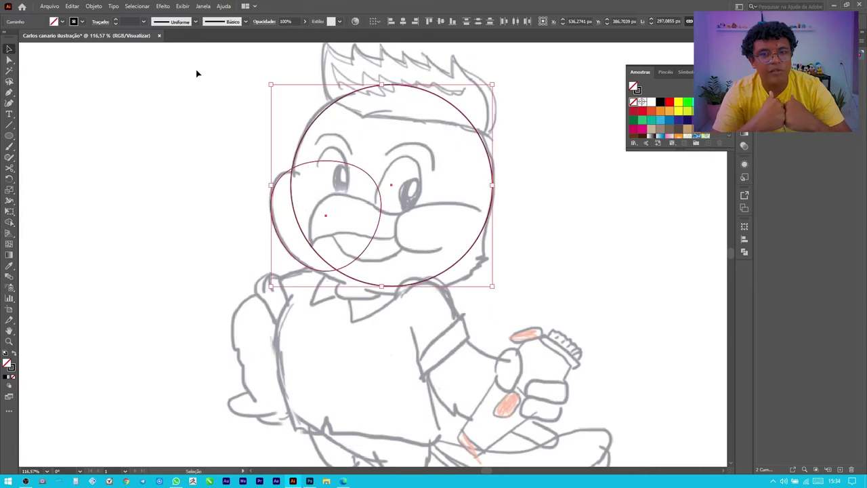
click(116, 19)
Trim and reshape the small circle into an open cheek arc
shift+click(341, 100)
scroll(326, 273, up, 1)
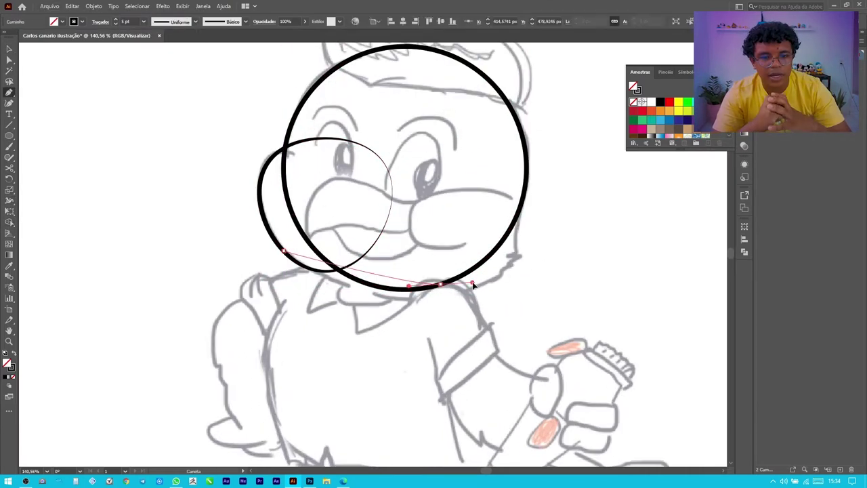
key(p)
scroll(458, 250, up, 3)
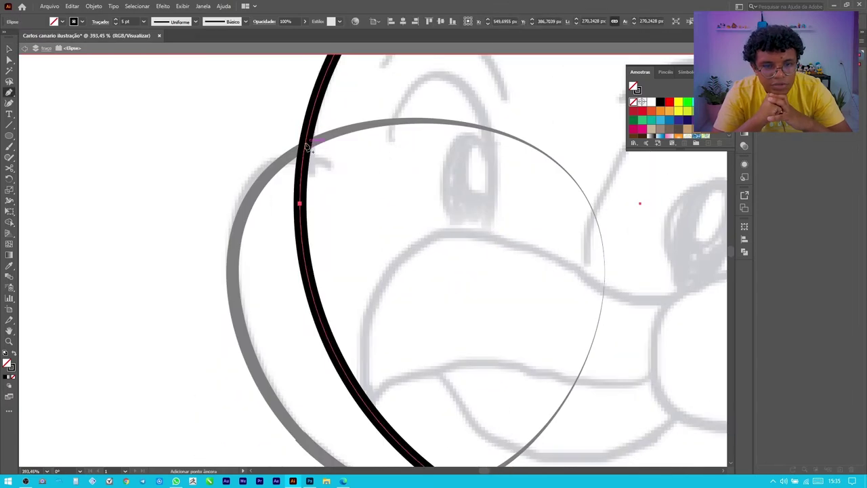
key(a)
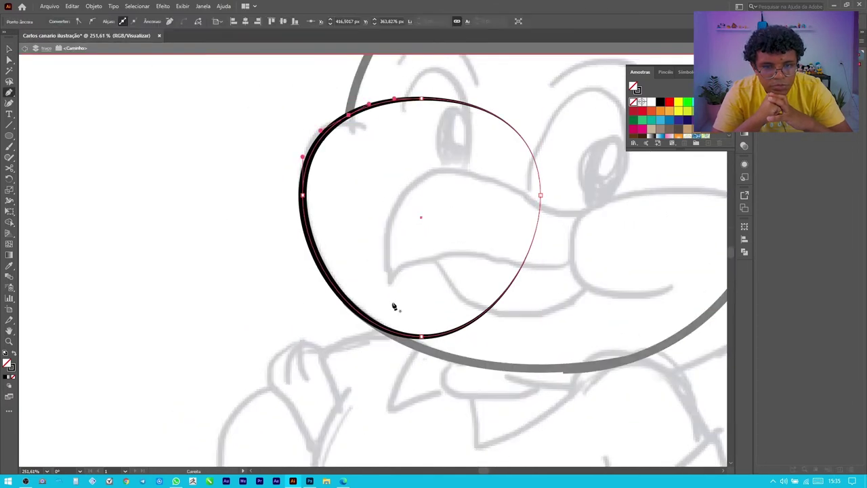
click(421, 336)
click(515, 264)
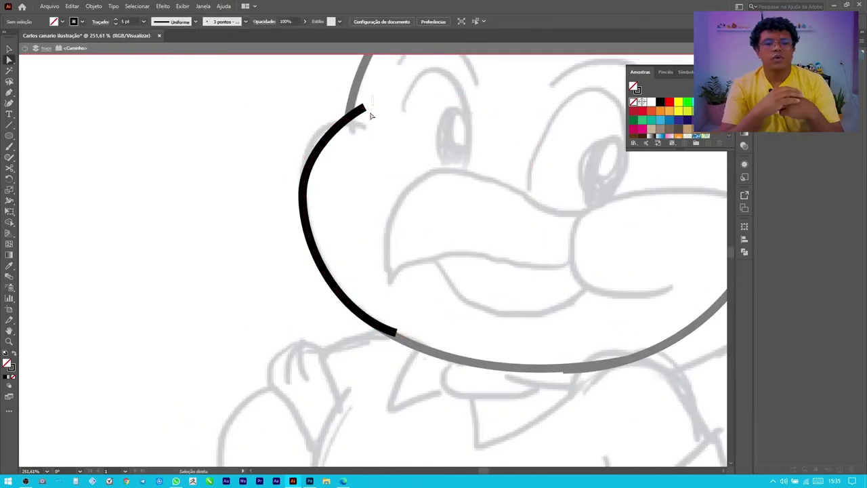
Draw a Pen curve under the canary's head circle
scroll(550, 279, down, 2)
scroll(550, 279, down, 3)
scroll(397, 242, up, 3)
key(p)
drag(314, 262, 339, 269)
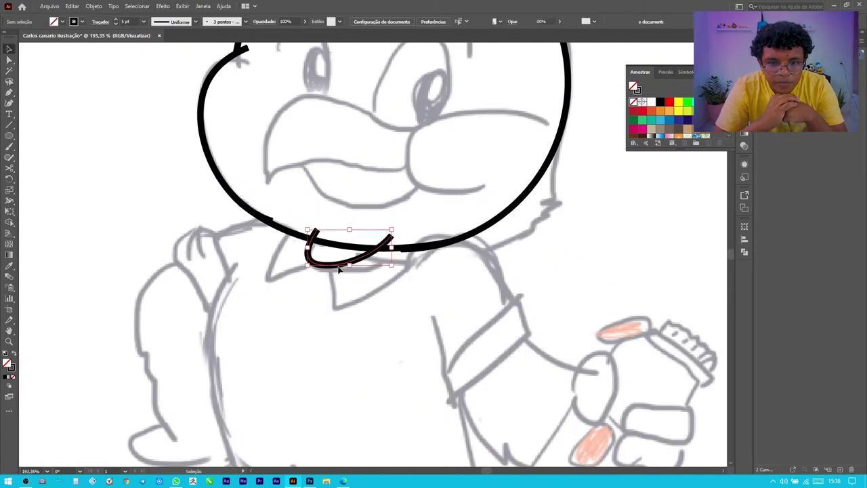
scroll(353, 288, down, 2)
key(p)
Trace the line down the body's left side and the shirt's bottom edge
click(302, 236)
click(281, 314)
click(292, 367)
click(299, 391)
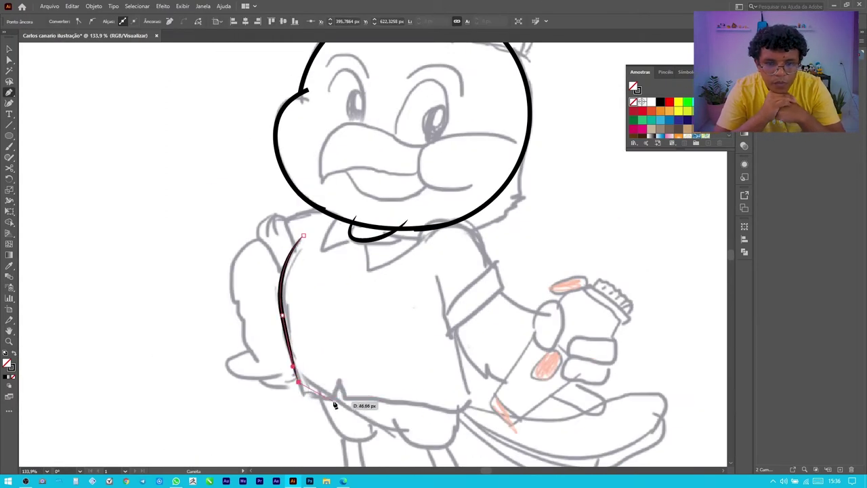
click(116, 24)
drag(285, 34, 312, 34)
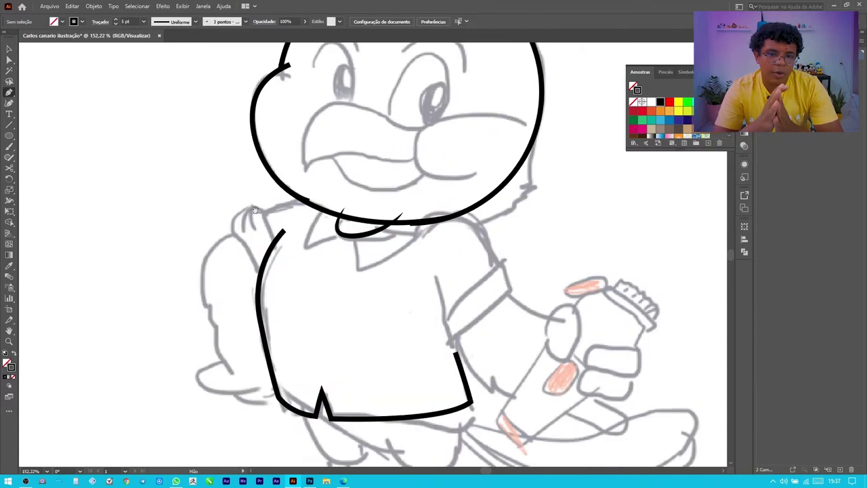
Outline the left shoulder and curve the line down the upper arm
scroll(325, 237, up, 2)
key(p)
click(337, 263)
click(314, 215)
click(382, 201)
click(263, 239)
drag(312, 309, 332, 345)
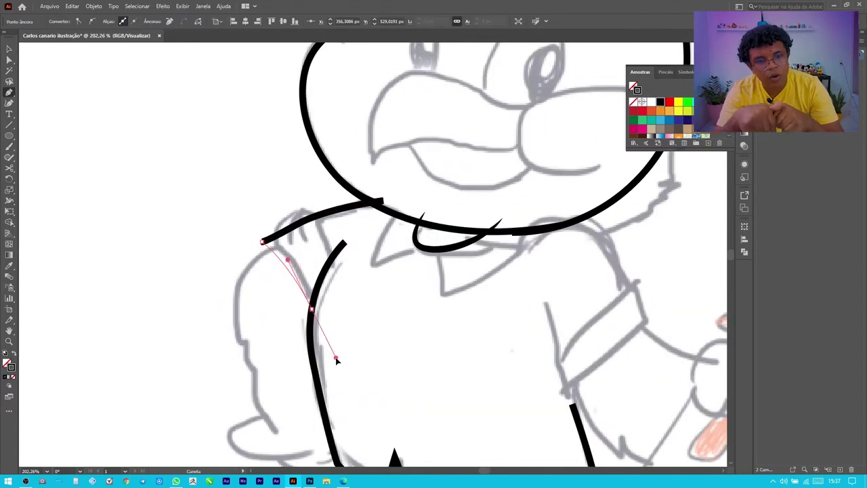
Trace the wing's back edge and its curved tip under the arm
scroll(230, 234, up, 3)
scroll(296, 251, down, 2)
key(p)
click(287, 191)
click(278, 227)
click(270, 263)
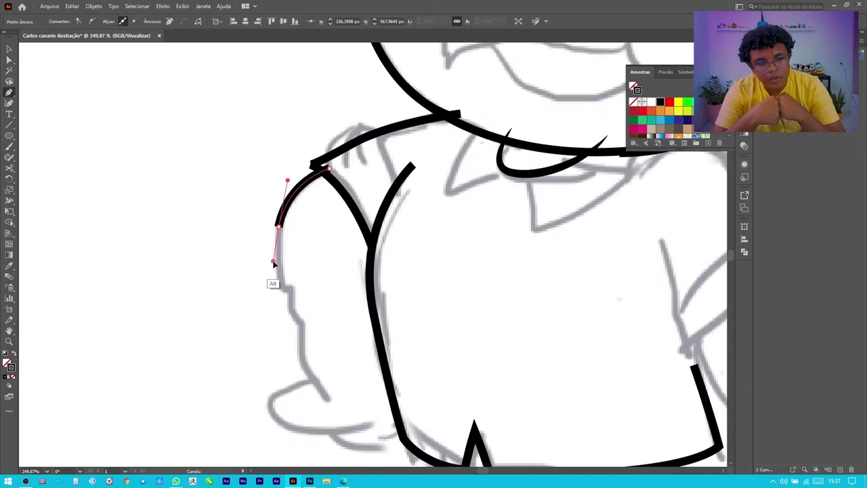
drag(302, 353, 305, 356)
scroll(304, 356, down, 2)
drag(339, 402, 438, 358)
scroll(285, 333, up, 2)
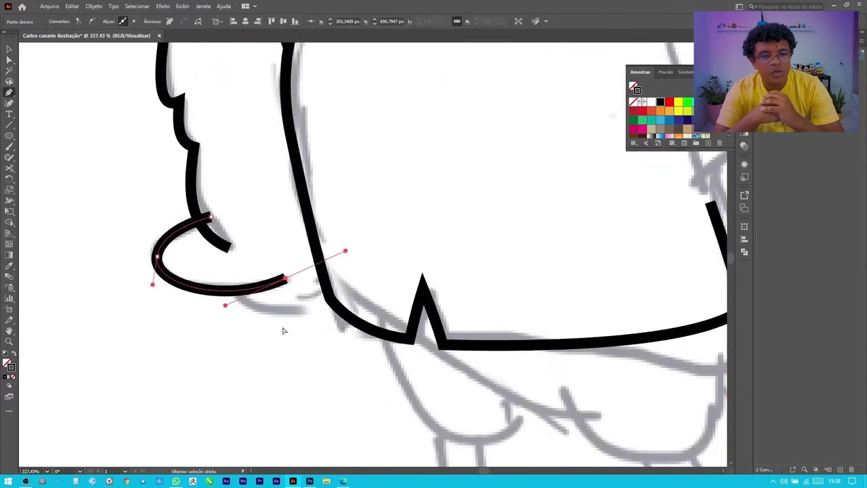
Draw the curved V-shaped collar line
ctrl+click(396, 272)
scroll(396, 272, down, 3)
scroll(287, 209, up, 3)
click(332, 205)
drag(344, 257, 351, 277)
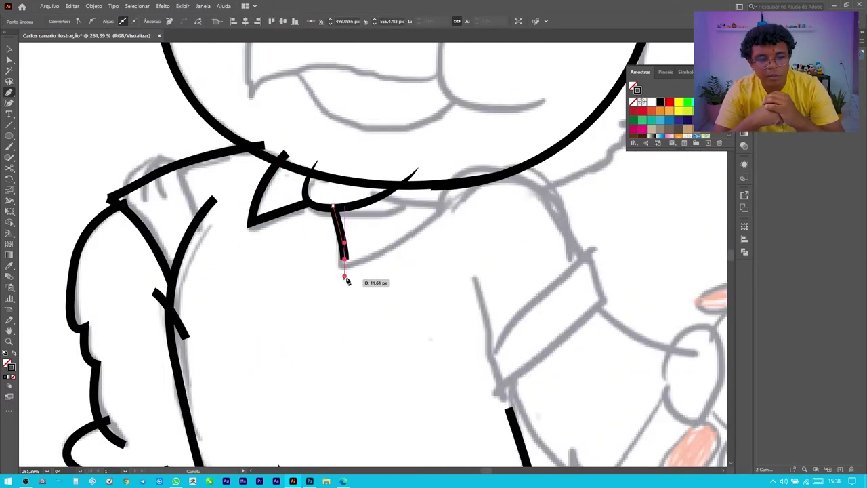
drag(492, 146, 455, 131)
Outline the right shoulder and close the sleeve outline
click(465, 170)
drag(580, 251, 584, 256)
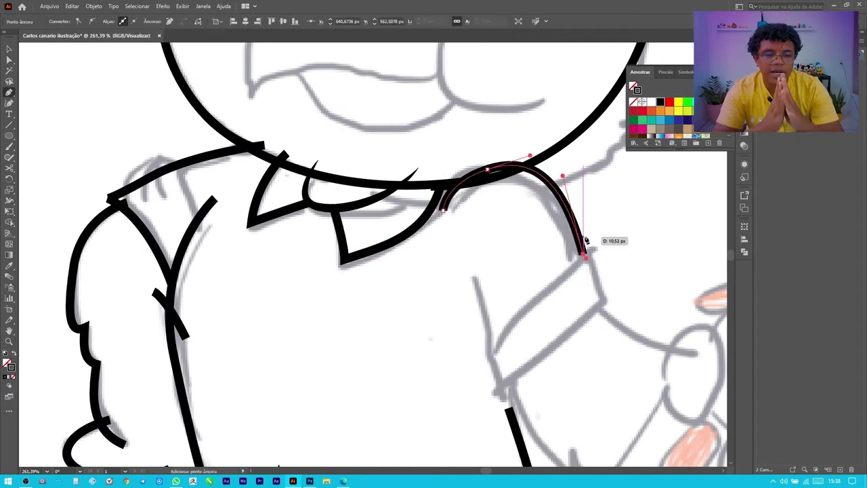
scroll(590, 266, up, 2)
scroll(590, 266, down, 3)
click(520, 268)
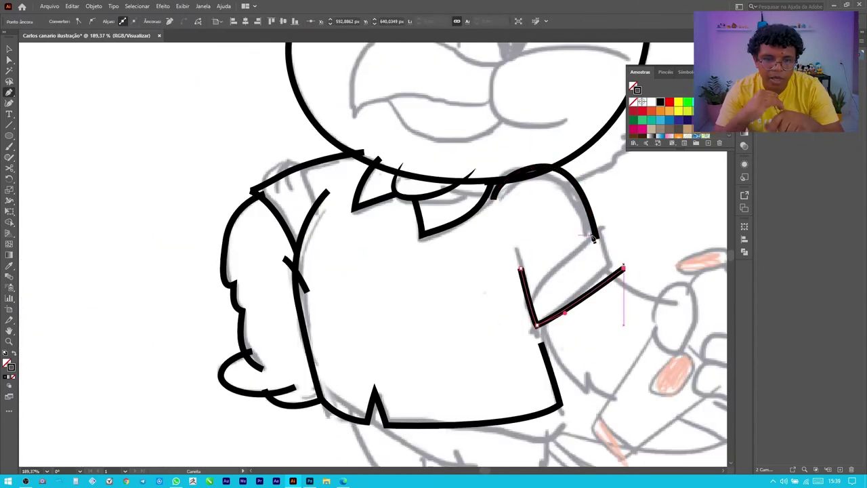
click(624, 272)
Draw the arm line below the sleeve, curving toward the hand
click(520, 268)
scroll(474, 271, down, 2)
click(374, 291)
drag(429, 355, 440, 359)
scroll(425, 326, up, 3)
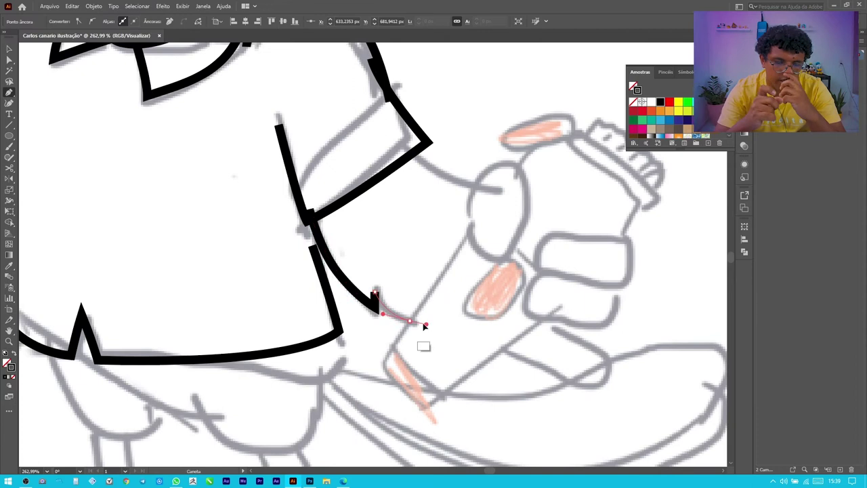
scroll(420, 162, down, 3)
scroll(377, 212, up, 3)
Draw the clipper body rectangle and widen its top into a trapezoid
ctrl+click(377, 212)
scroll(369, 254, down, 3)
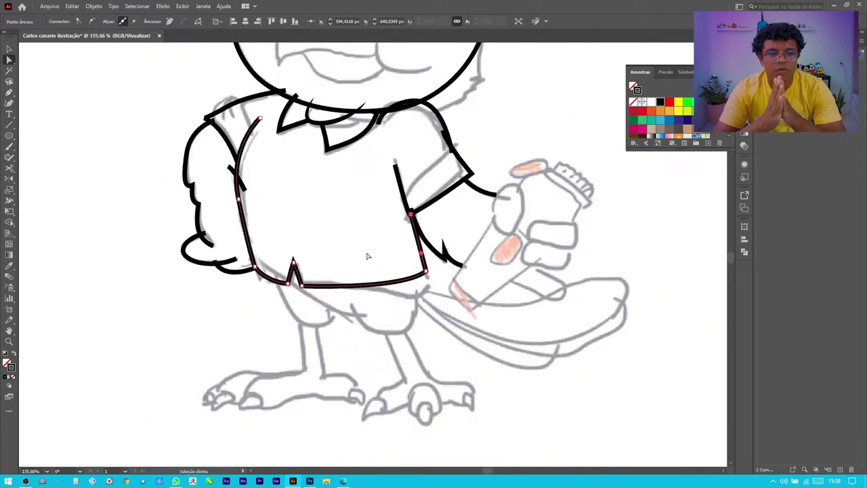
scroll(369, 256, up, 2)
key(m)
drag(499, 194, 565, 341)
key(e)
drag(499, 194, 493, 197)
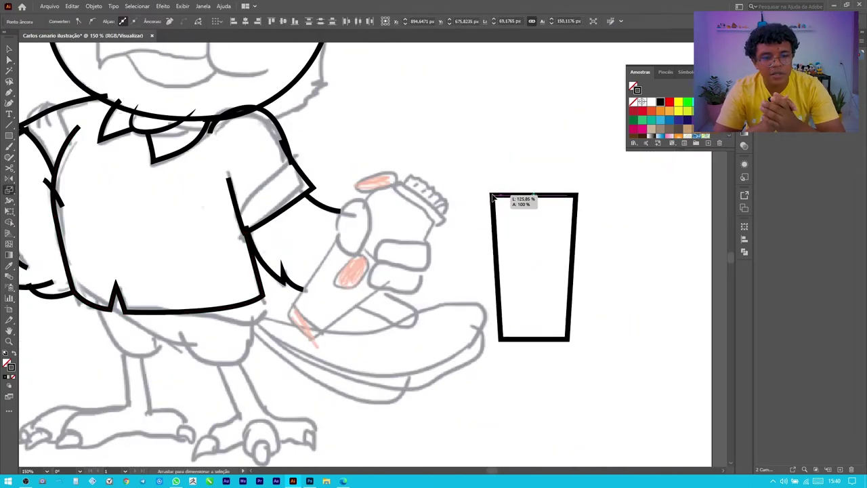
Round the clipper body's bottom corners and remove its pointed top anchor
drag(563, 306, 565, 305)
key(v)
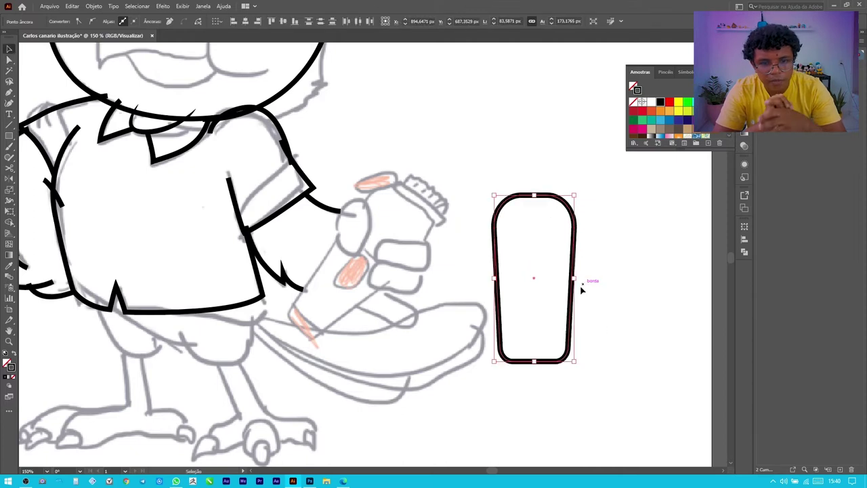
drag(499, 236, 489, 212)
key(a)
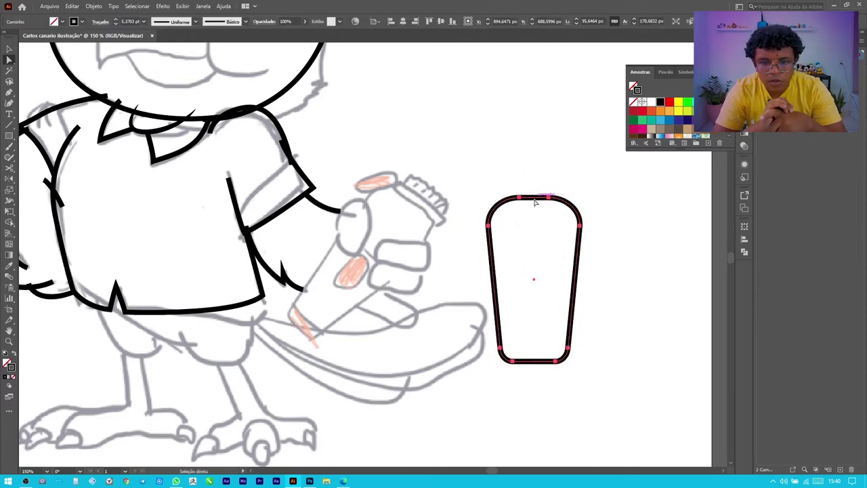
drag(13, 97, 47, 110)
key(a)
click(554, 203)
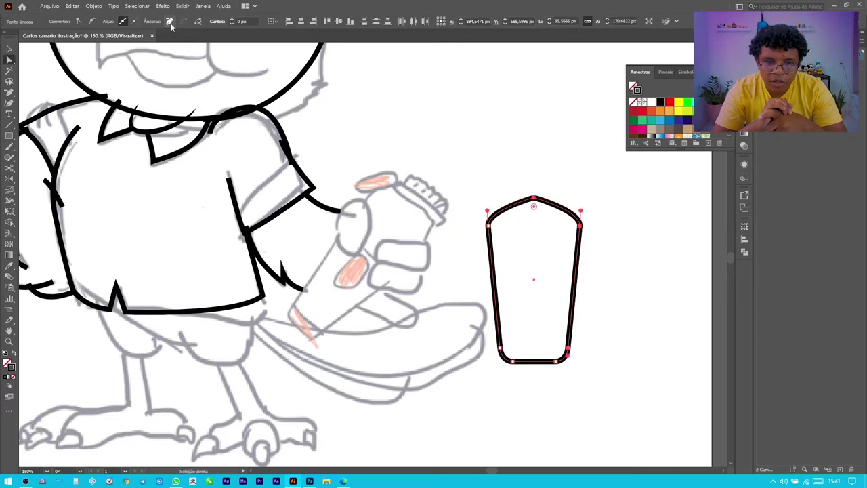
click(542, 197)
key(minus)
click(534, 198)
Try moving and rotating the clipper body onto the hand, then undo it
scroll(535, 237, up, 3)
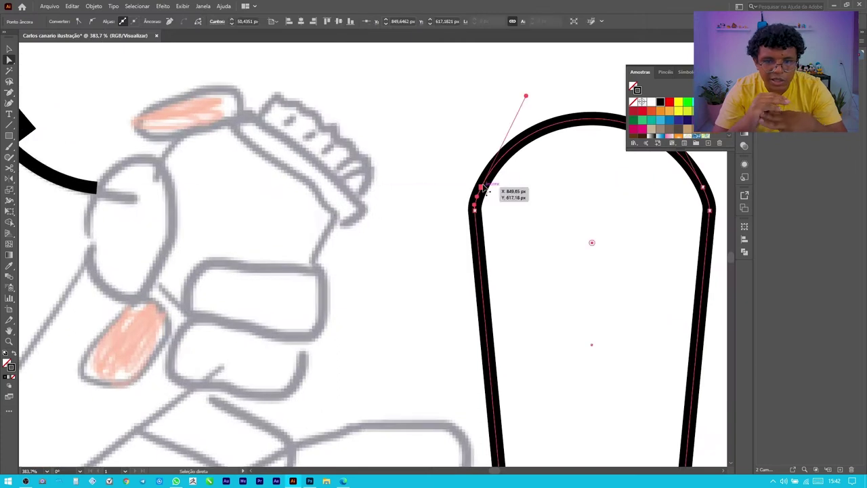
scroll(499, 216, down, 3)
scroll(440, 216, up, 5)
scroll(476, 202, down, 4)
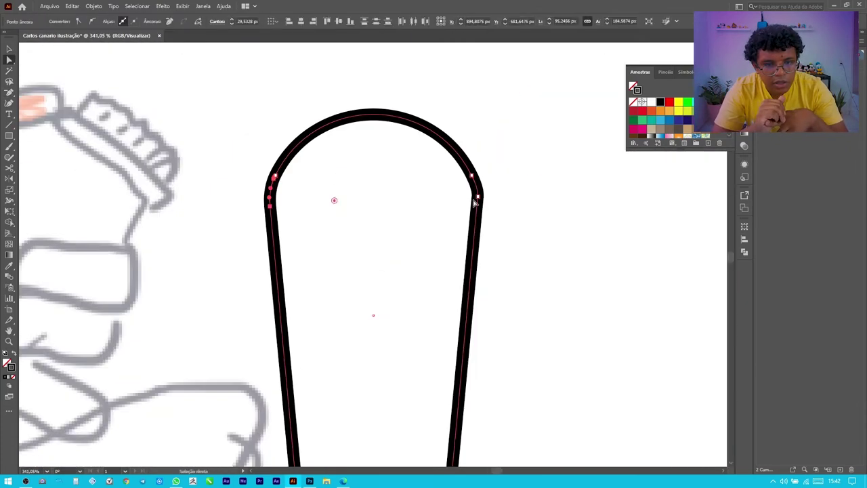
scroll(554, 288, down, 5)
key(v)
mouse_move(598, 242)
mouse_down()
mouse_move(483, 241)
mouse_move(380, 257)
mouse_up()
drag(468, 183, 456, 209)
key(ctrl+z)
key(a)
Add small arched comb teeth along the clipper's top
drag(498, 149, 552, 162)
scroll(548, 126, up, 3)
drag(493, 194, 493, 153)
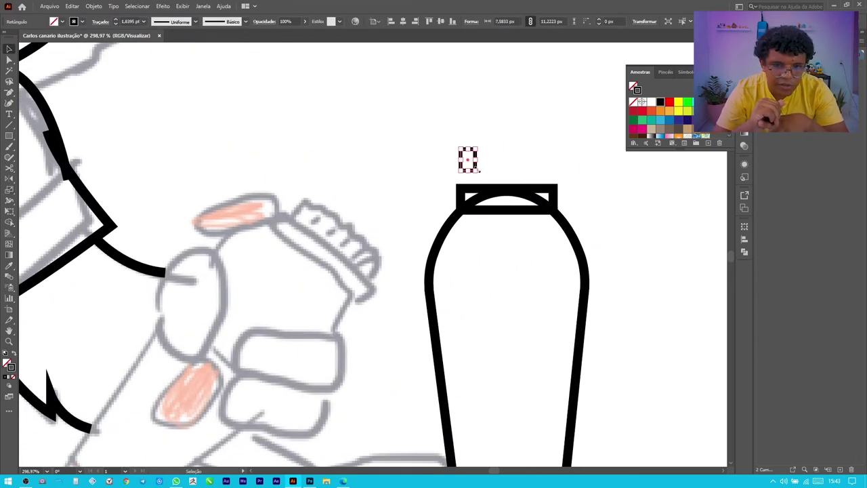
scroll(468, 163, up, 3)
key(a)
scroll(535, 172, down, 2)
scroll(535, 173, down, 1)
drag(430, 193, 456, 192)
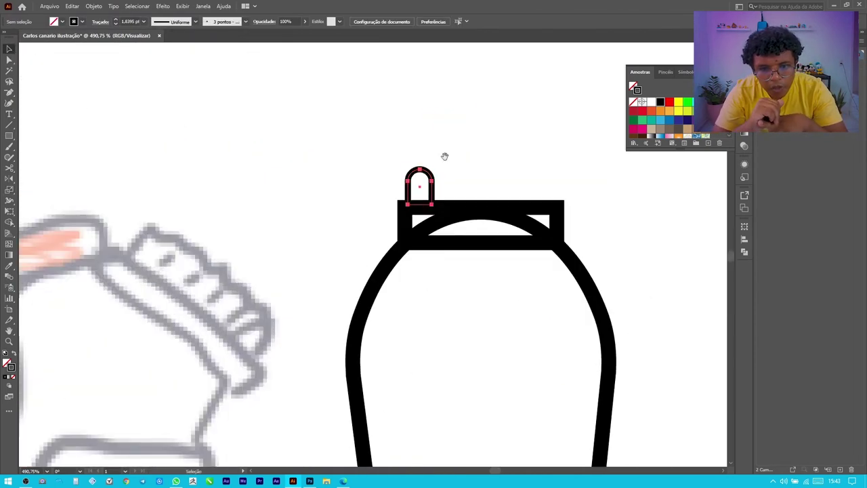
click(638, 165)
Angle a rounded side bar beside the clipper's top
scroll(639, 164, down, 1)
click(542, 180)
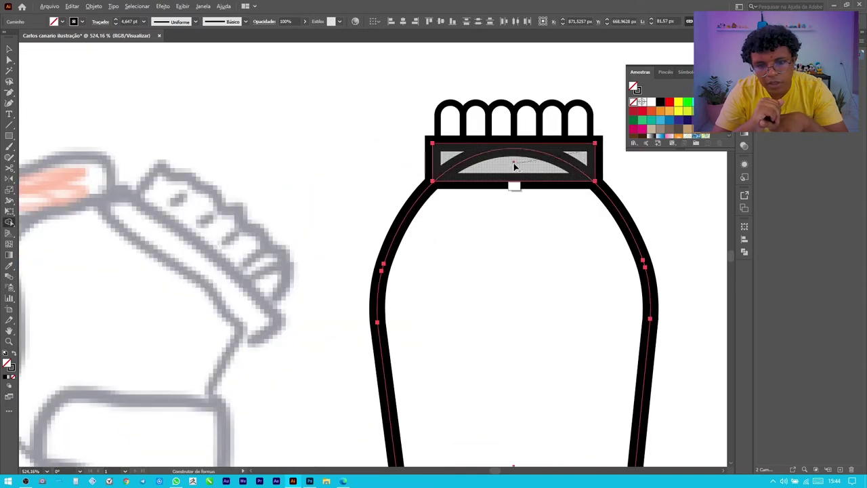
scroll(675, 284, down, 2)
click(466, 131)
scroll(466, 131, up, 2)
scroll(466, 131, down, 1)
drag(559, 179, 505, 195)
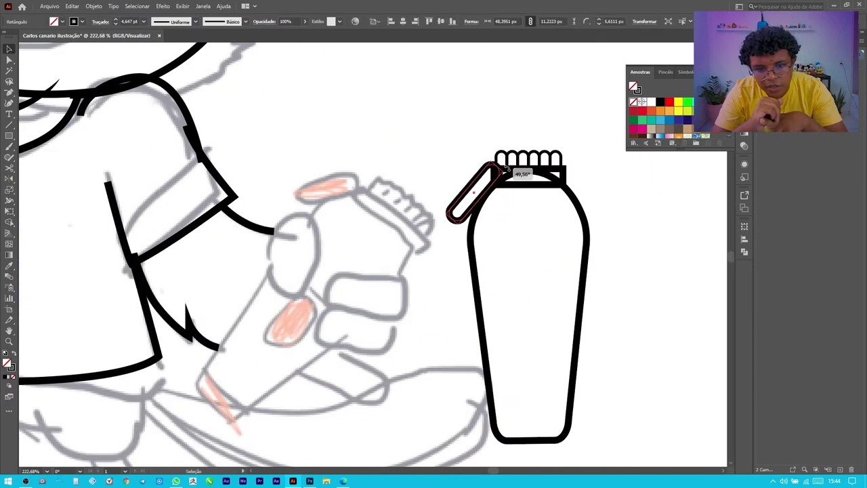
Add an oval switch inside the clipper body and a thin band across its base
drag(648, 299, 565, 239)
drag(446, 235, 472, 275)
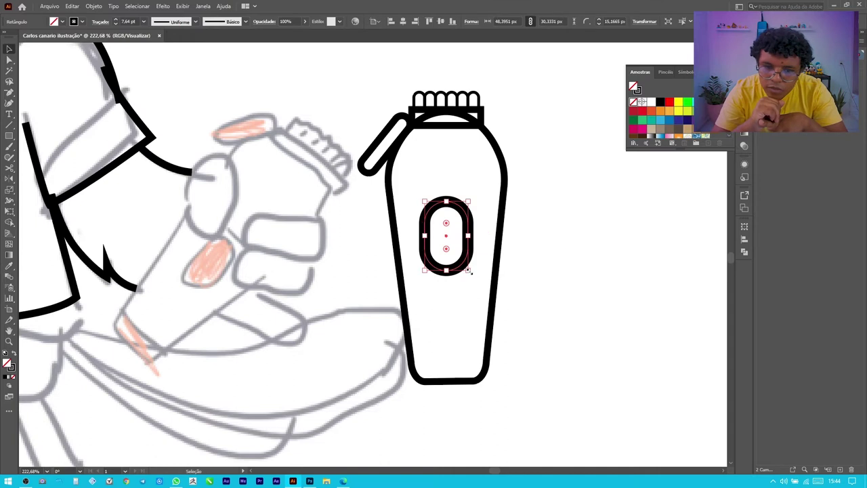
scroll(473, 272, up, 2)
drag(315, 181, 453, 190)
scroll(355, 248, down, 2)
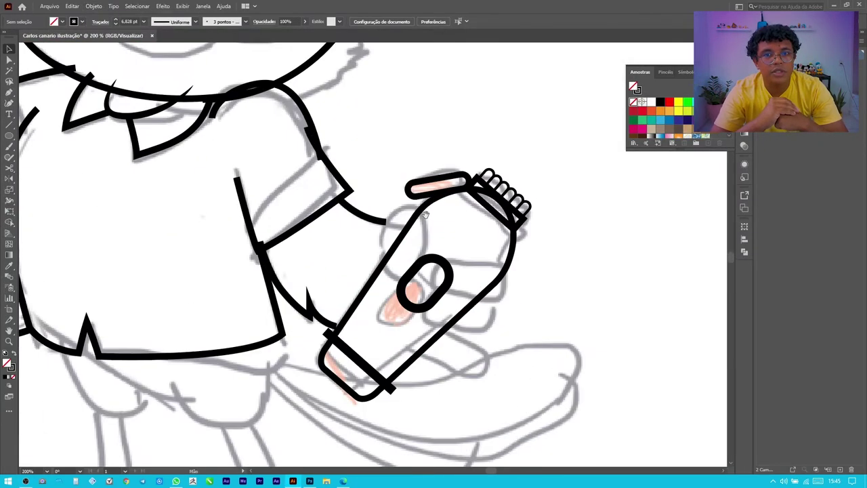
click(409, 277)
drag(378, 233, 381, 241)
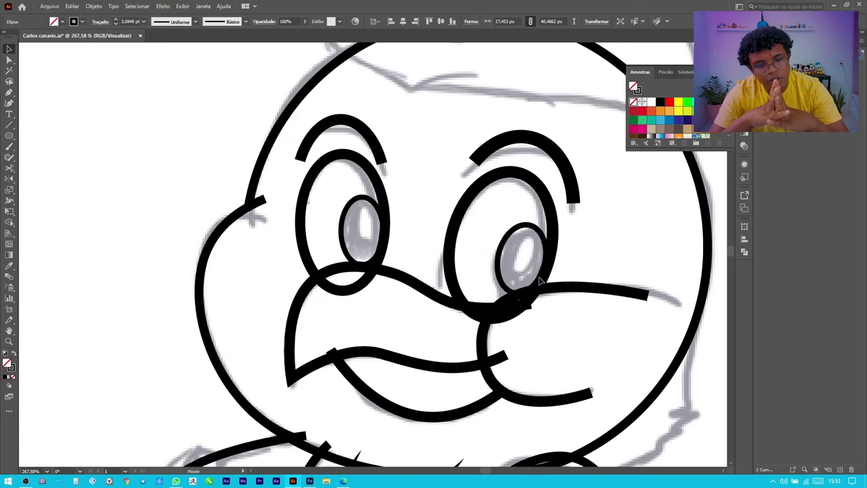
Finish the hair tuft outline and taper its stroke with the Width tool
drag(317, 258, 338, 279)
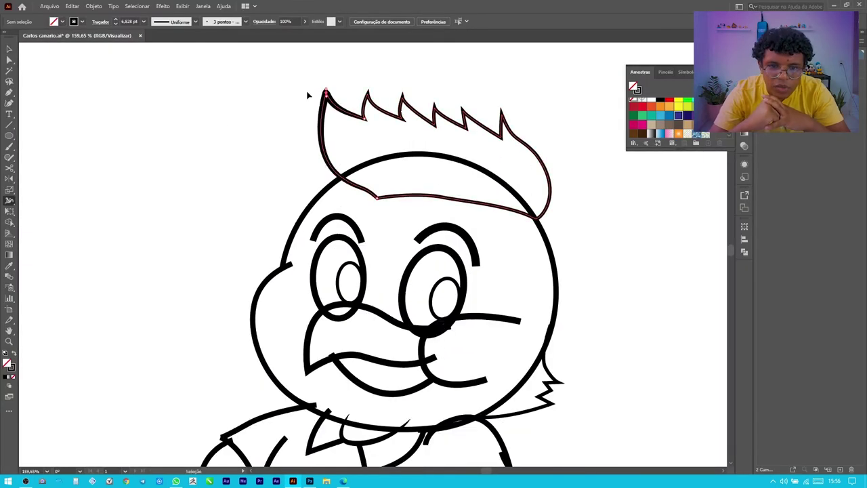
drag(308, 93, 389, 127)
alt+scroll(332, 139, down, 2)
key(shift+w)
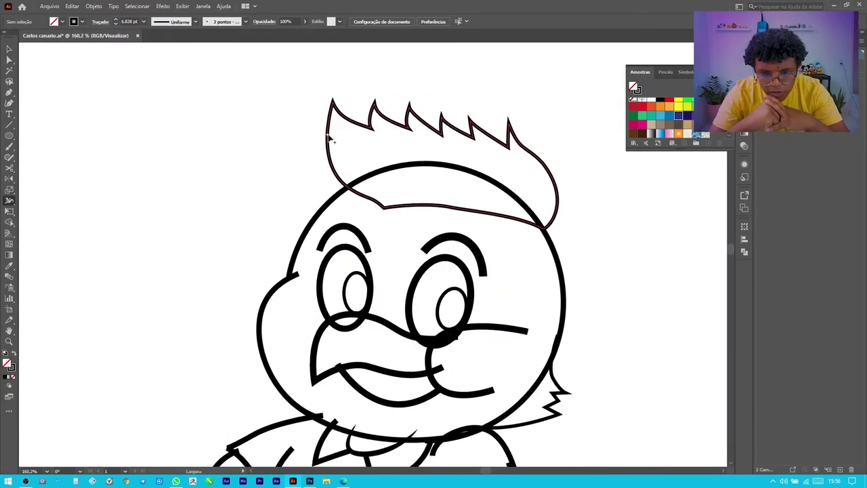
drag(490, 226, 451, 211)
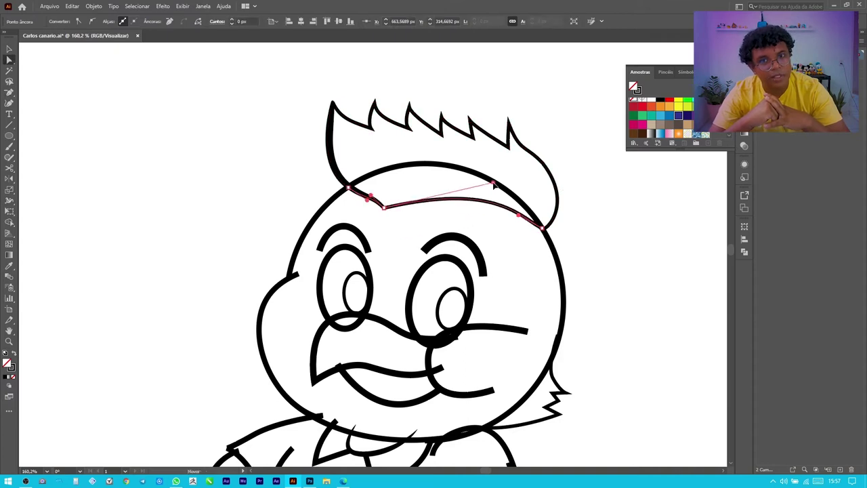
alt+scroll(495, 184, up, 2)
key(shift+w)
alt+scroll(568, 237, up, 5)
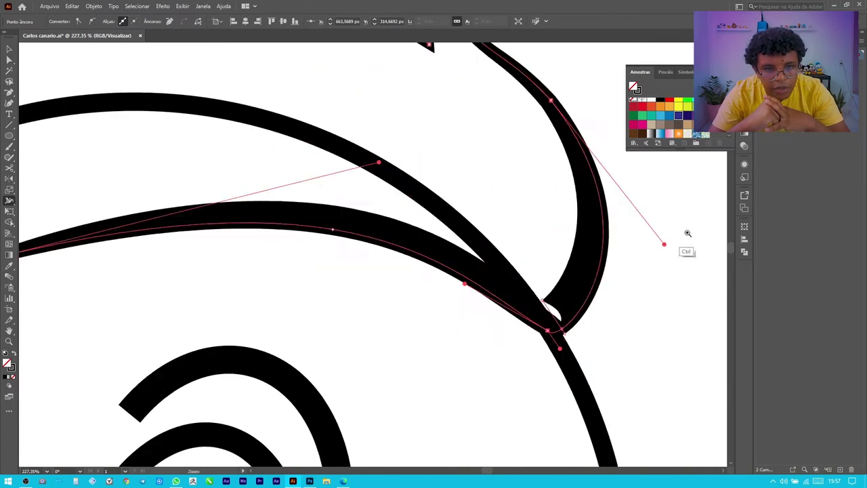
alt+scroll(556, 320, down, 5)
alt+scroll(416, 145, up, 2)
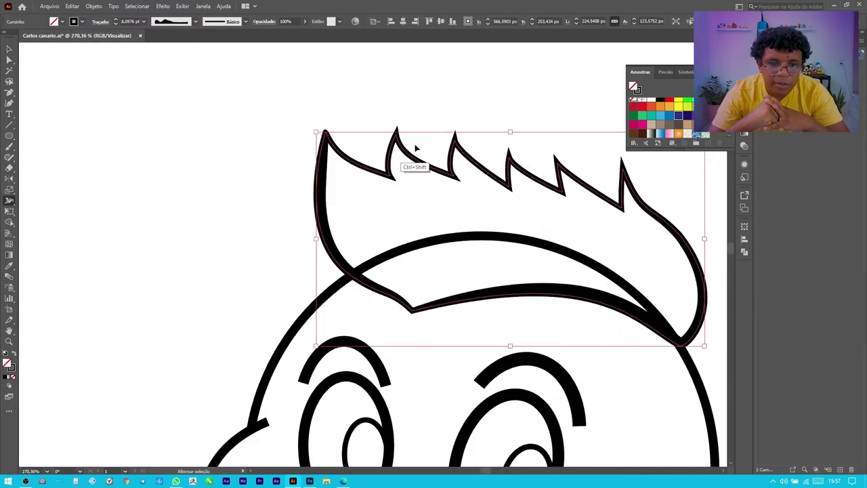
Isolate the beak and taper the lower mouth curve's stroke with the Width tool
scroll(380, 183, down, 3)
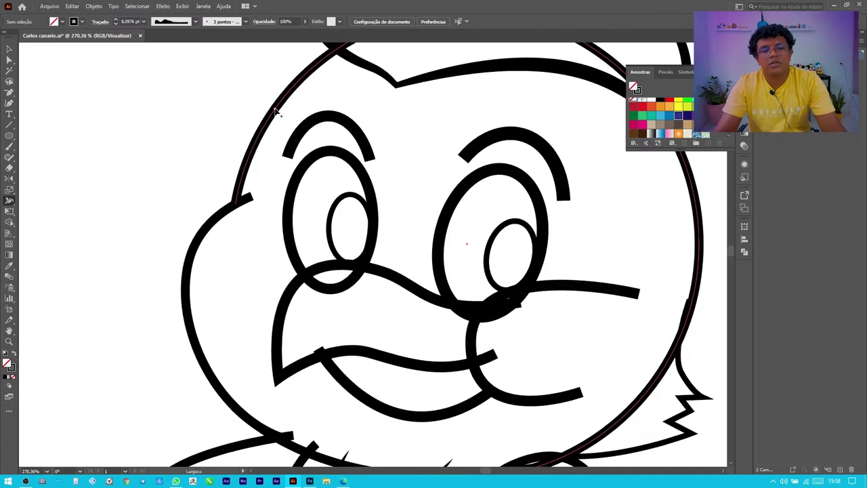
alt+scroll(356, 179, down, 2)
alt+scroll(377, 176, up, 4)
alt+scroll(344, 154, up, 2)
alt+scroll(344, 155, down, 3)
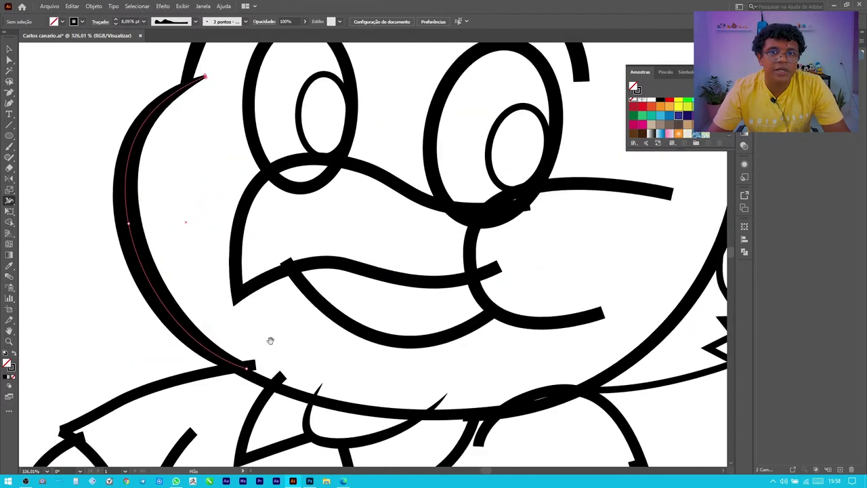
scroll(269, 341, up, 2)
alt+scroll(561, 230, up, 3)
alt+scroll(472, 397, down, 4)
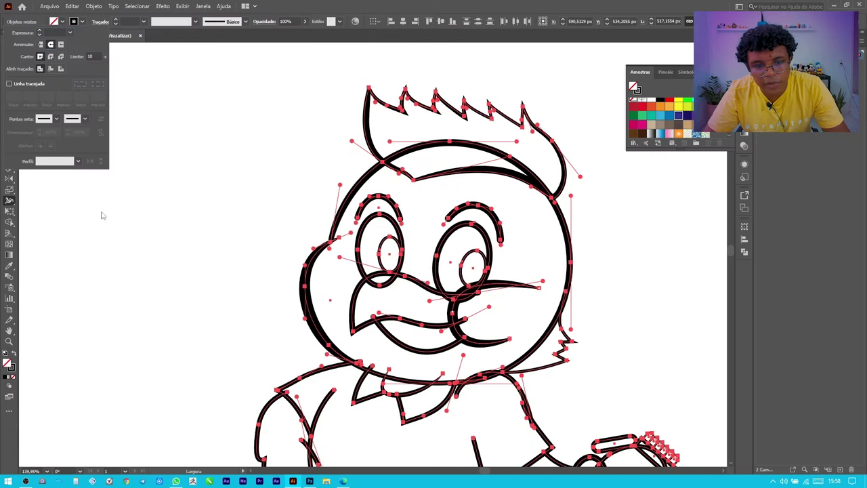
alt+scroll(354, 255, up, 2)
double_click(353, 255)
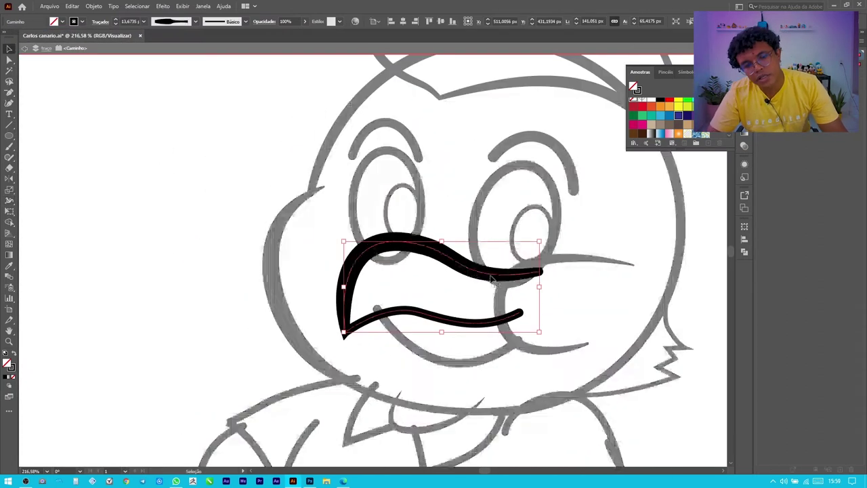
alt+scroll(447, 347, up, 1)
alt+scroll(447, 348, down, 1)
key(Escape)
double_click(362, 368)
alt+scroll(361, 368, down, 2)
alt+scroll(535, 334, up, 2)
key(shift+w)
drag(535, 334, 606, 333)
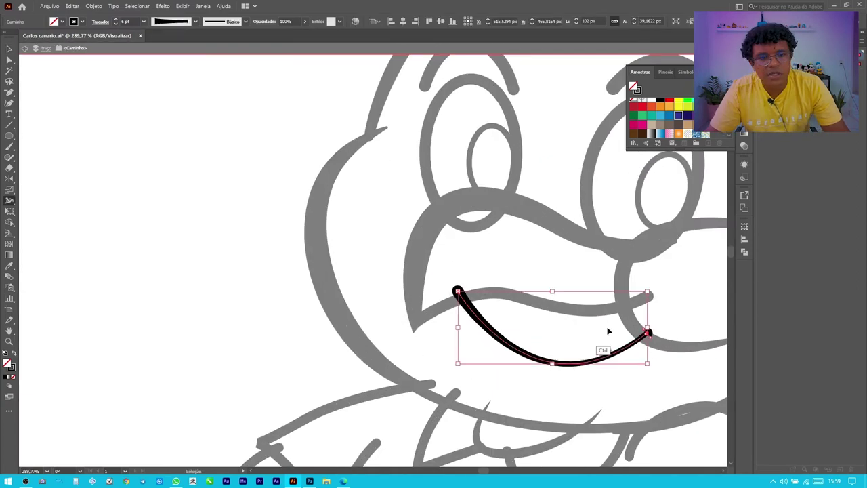
key(Escape)
Select the left and right eye outlines and the left pupil, then deselect
alt+scroll(605, 333, down, 2)
alt+scroll(396, 241, up, 2)
click(396, 242)
double_click(396, 242)
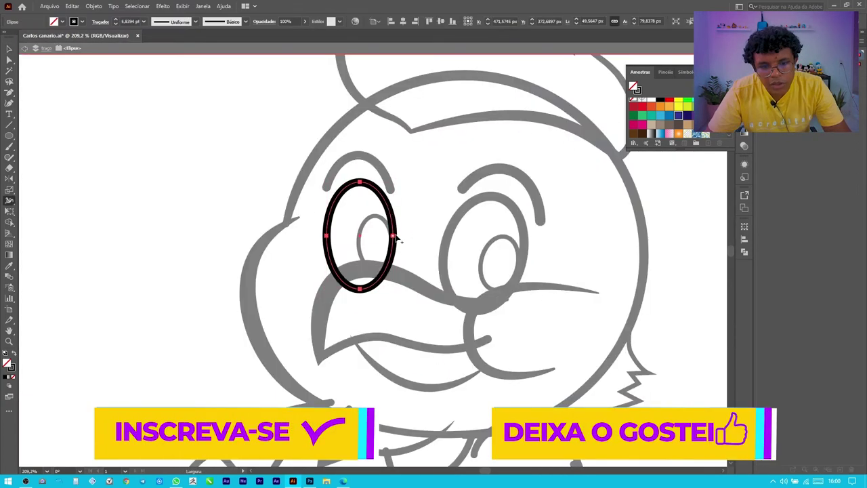
key(Escape)
click(458, 228)
alt+scroll(433, 247, up, 2)
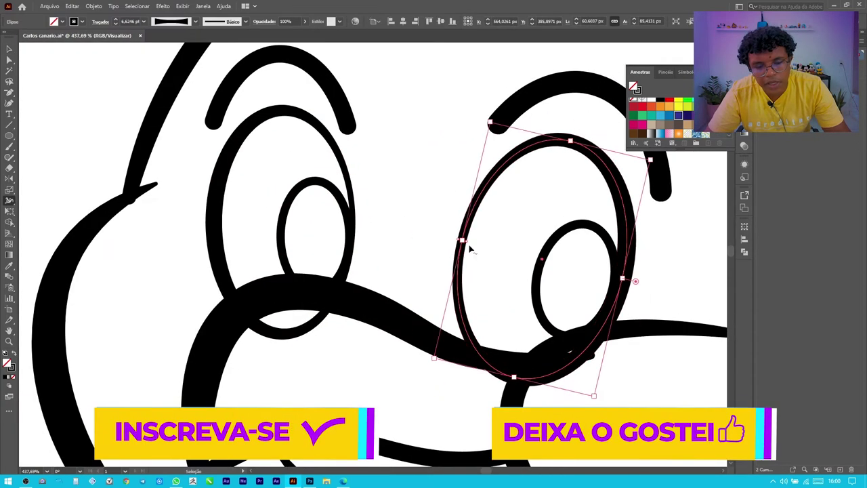
shift+click(316, 292)
alt+scroll(406, 190, down, 4)
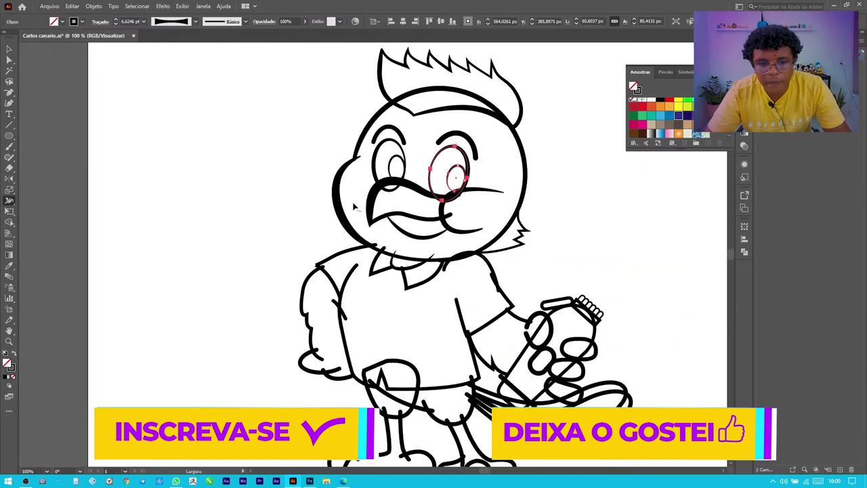
alt+scroll(406, 204, up, 2)
click(609, 271)
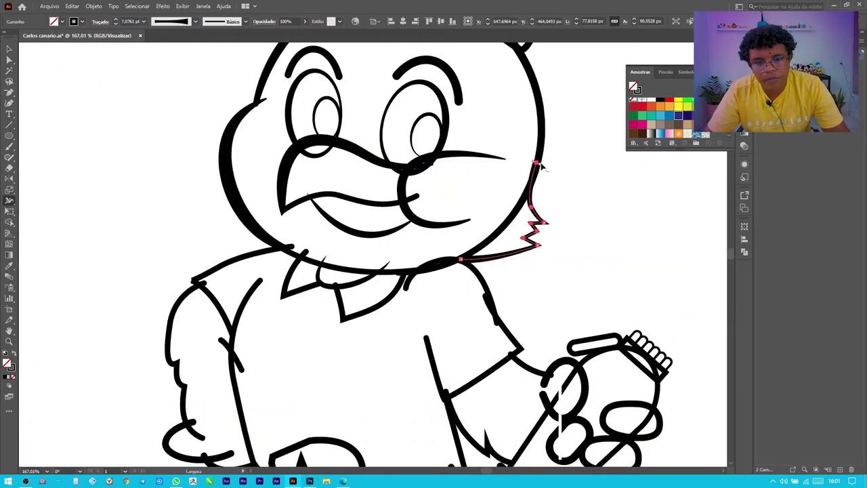
alt+scroll(528, 203, down, 2)
Pick the left arm outline and the sleeve line with Direct Selection
key(a)
click(270, 203)
scroll(270, 203, up, 3)
alt+scroll(297, 285, up, 2)
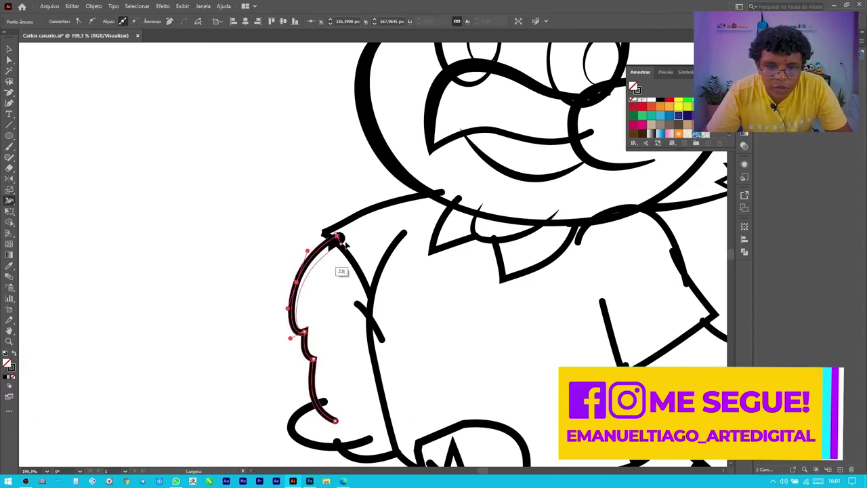
alt+scroll(344, 246, up, 2)
alt+scroll(344, 245, down, 1)
alt+scroll(354, 303, down, 1)
alt+scroll(353, 304, up, 3)
ctrl+click(466, 178)
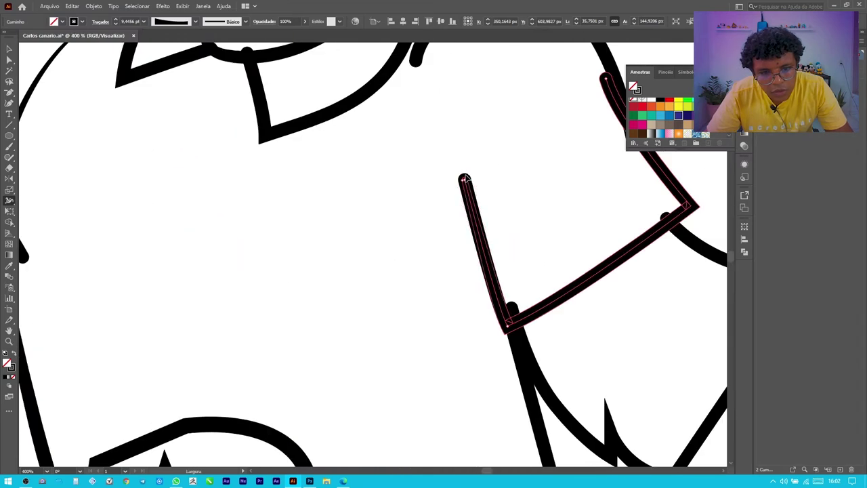
alt+scroll(466, 177, down, 3)
alt+scroll(458, 149, up, 3)
scroll(470, 232, down, 5)
Thin the leg loop's outline near its right anchor with the Width tool
key(a)
drag(156, 380, 208, 312)
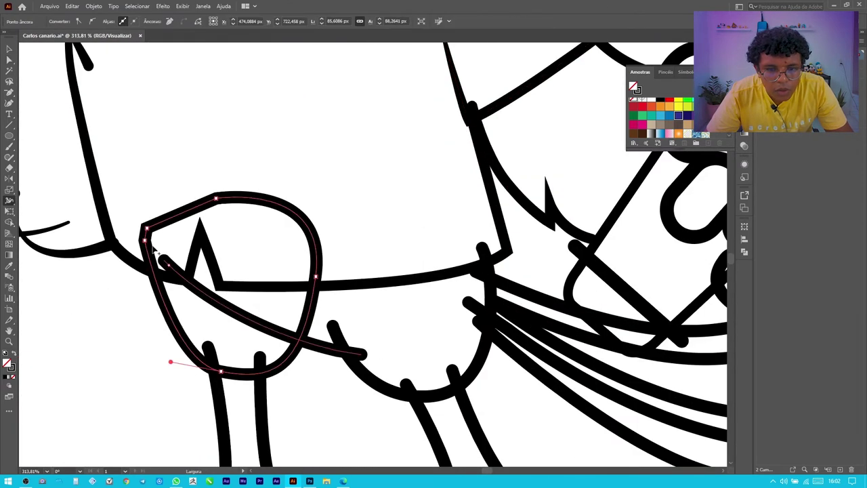
key(shift+w)
drag(321, 276, 315, 275)
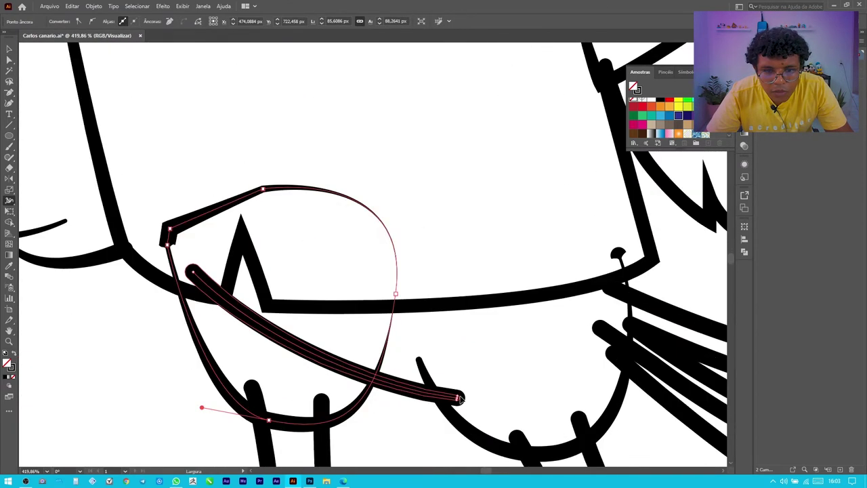
alt+scroll(367, 247, down, 3)
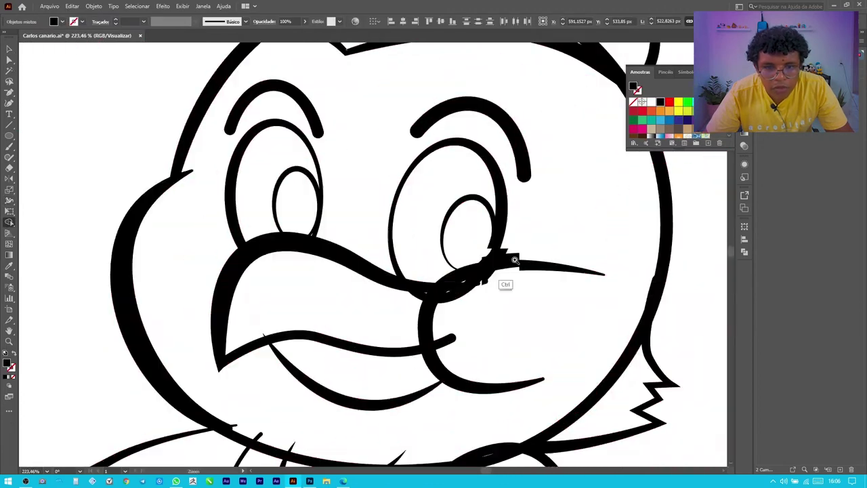
Select all the artwork and the curve where the outlines cross
alt+scroll(502, 277, up, 3)
key(ctrl+a)
alt+scroll(273, 310, up, 3)
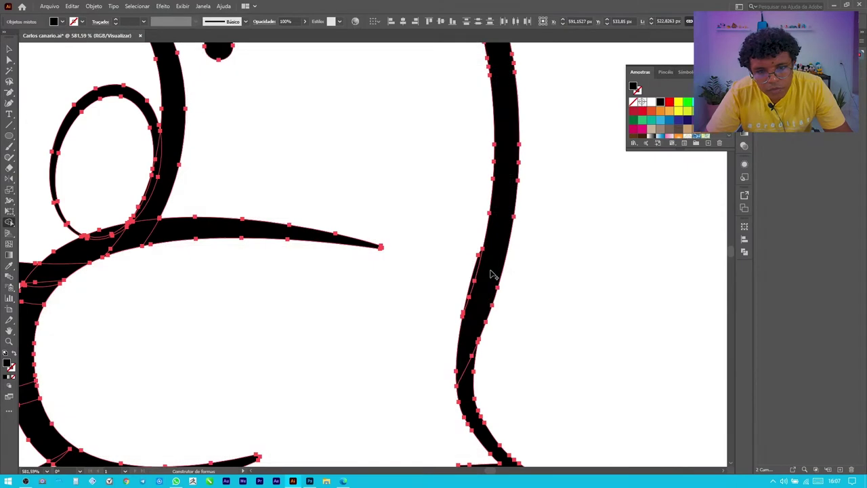
scroll(493, 275, down, 3)
scroll(505, 298, up, 3)
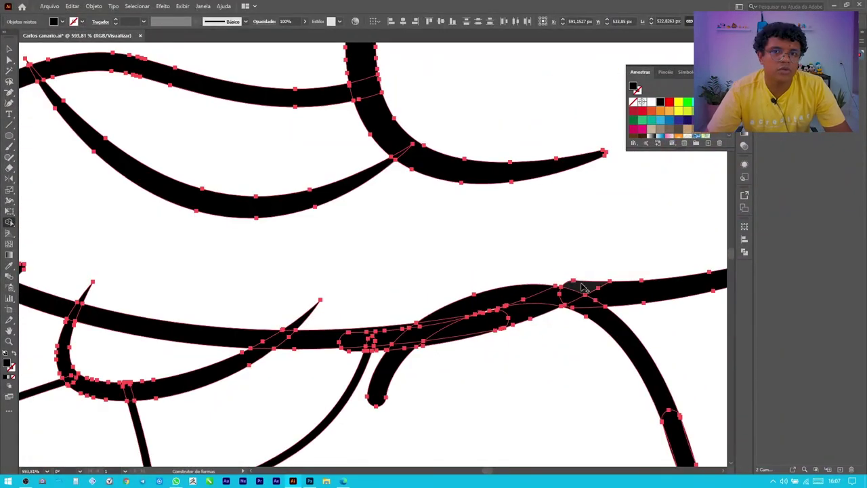
scroll(583, 288, down, 3)
scroll(478, 310, up, 3)
scroll(247, 247, up, 2)
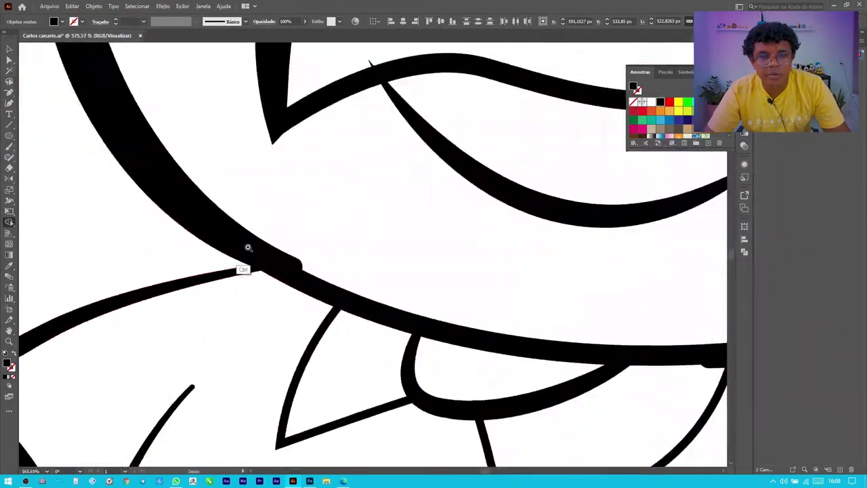
scroll(248, 248, up, 3)
ctrl+click(285, 305)
scroll(300, 319, up, 3)
scroll(365, 356, up, 3)
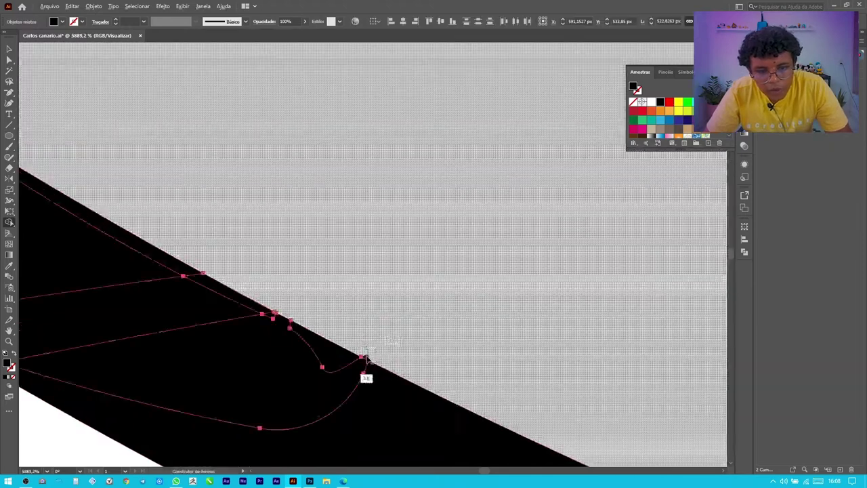
scroll(366, 357, down, 5)
scroll(461, 265, up, 3)
scroll(407, 244, down, 2)
scroll(580, 243, up, 2)
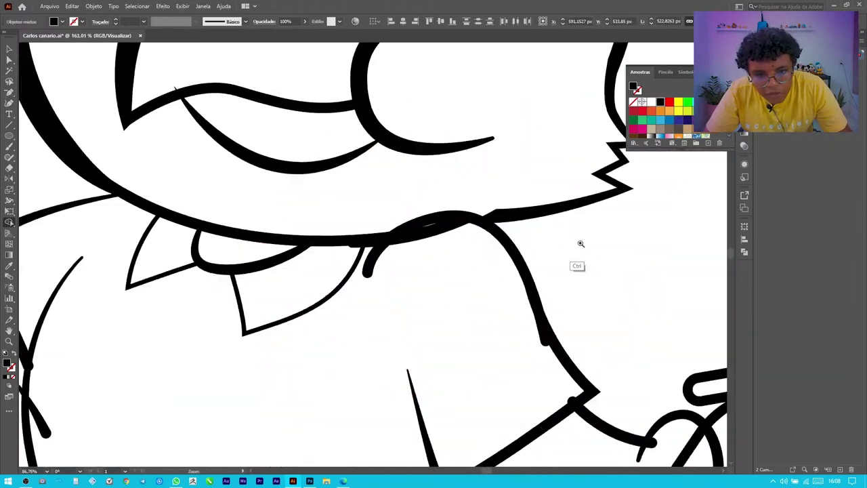
scroll(581, 243, up, 3)
scroll(487, 194, up, 2)
scroll(458, 258, down, 1)
Bring up Shape Builder and survey the overlaps at the beak, neck and feet
key(shift+m)
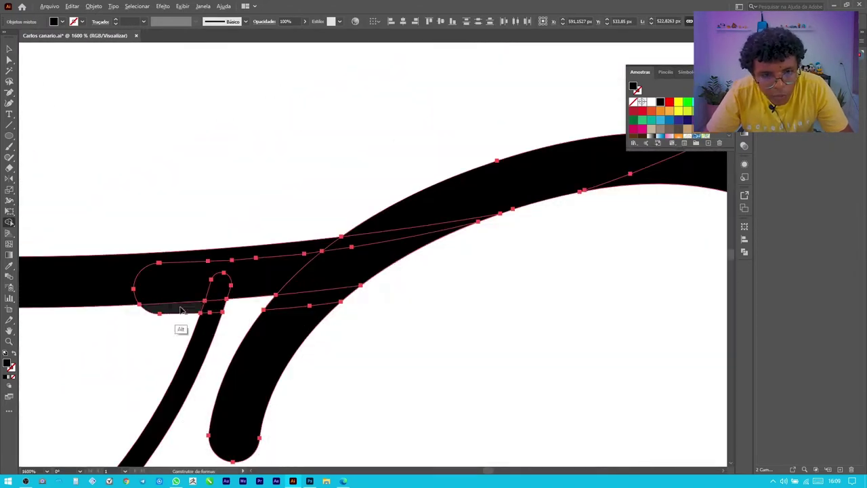
scroll(181, 309, down, 5)
scroll(533, 251, up, 4)
scroll(364, 357, down, 4)
scroll(380, 384, up, 2)
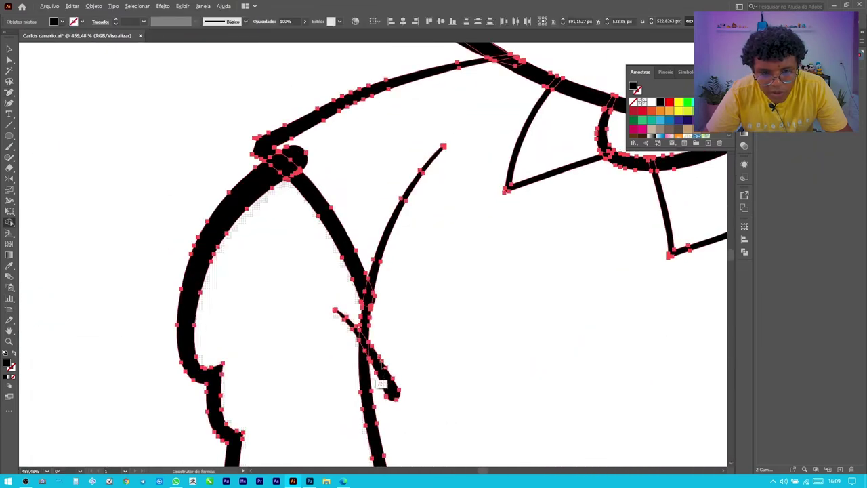
scroll(380, 384, down, 1)
scroll(334, 286, down, 3)
scroll(335, 286, up, 3)
scroll(238, 192, up, 1)
scroll(239, 191, up, 1)
scroll(393, 280, down, 2)
scroll(562, 158, up, 3)
scroll(372, 232, down, 3)
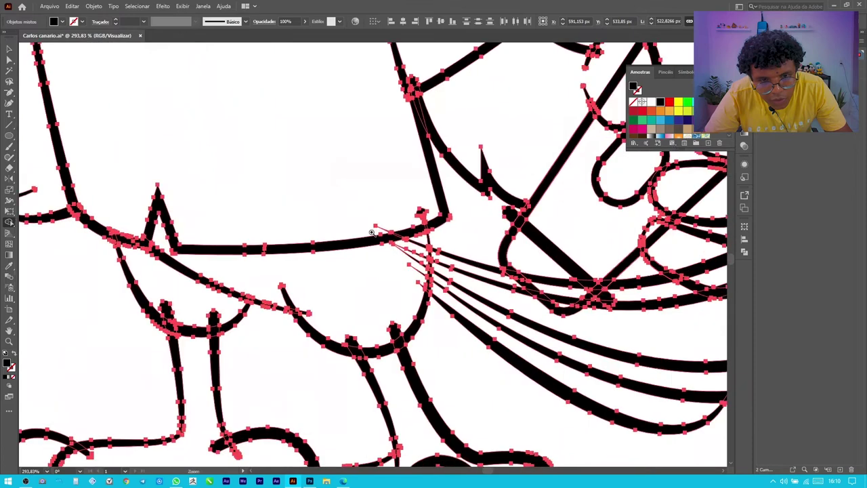
scroll(371, 233, up, 4)
scroll(474, 305, down, 4)
scroll(364, 368, up, 2)
Reselect all artwork with Shape Builder to trim overlapping pieces around the feet
key(m)
key(ctrl+a)
key(shift+m)
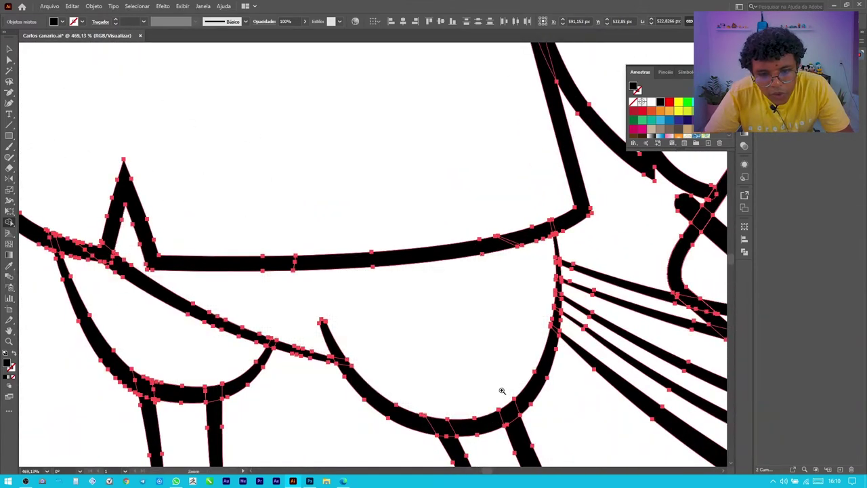
scroll(503, 395, down, 4)
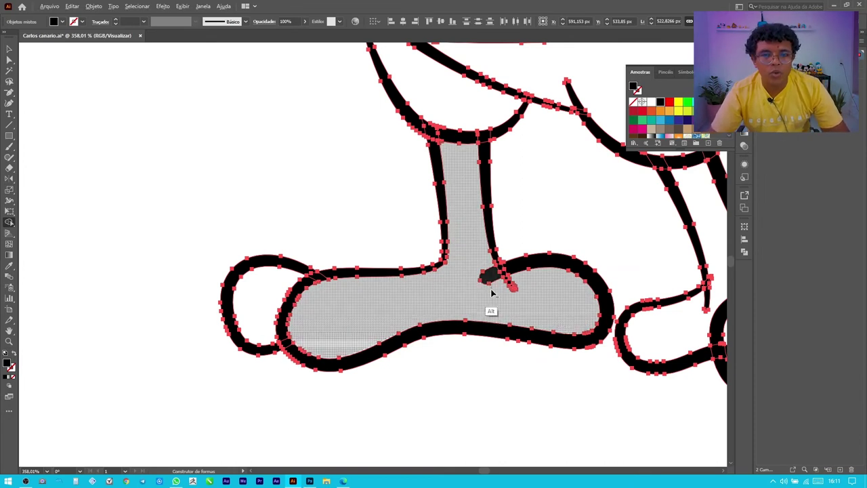
scroll(474, 291, right, 5)
scroll(419, 229, up, 2)
scroll(420, 229, up, 2)
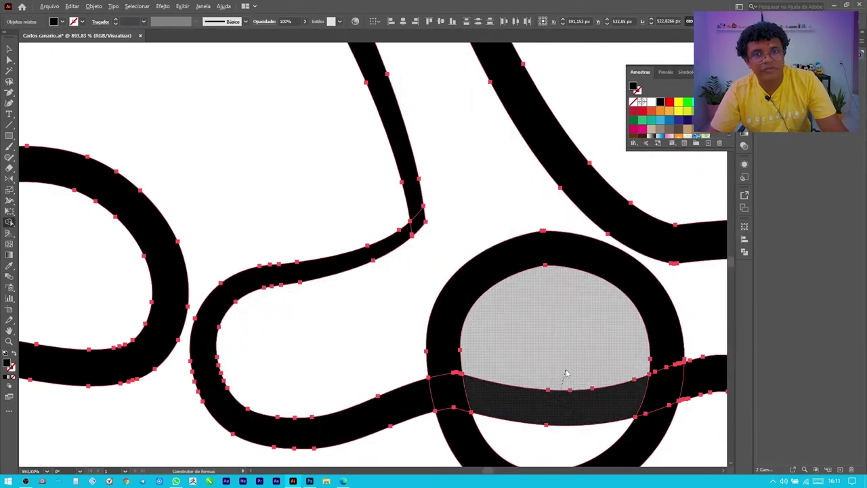
scroll(376, 202, up, 2)
scroll(377, 202, down, 2)
scroll(420, 271, right, 3)
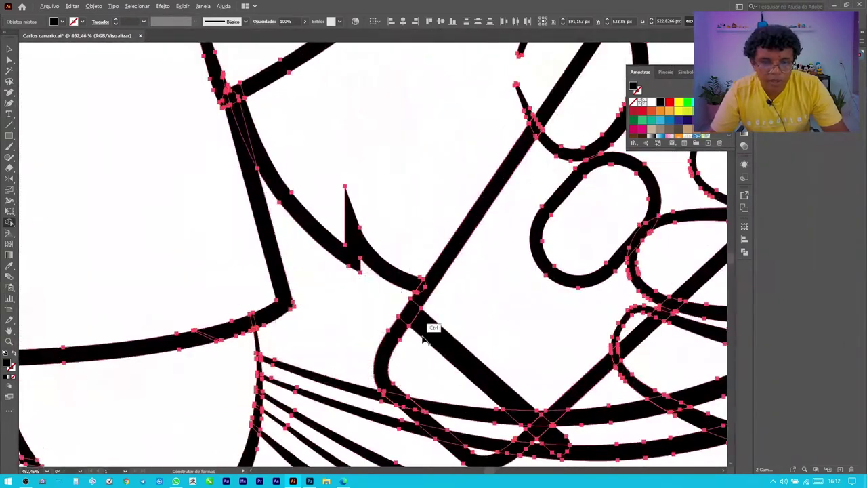
scroll(460, 319, down, 3)
scroll(474, 325, up, 3)
scroll(481, 312, right, 2)
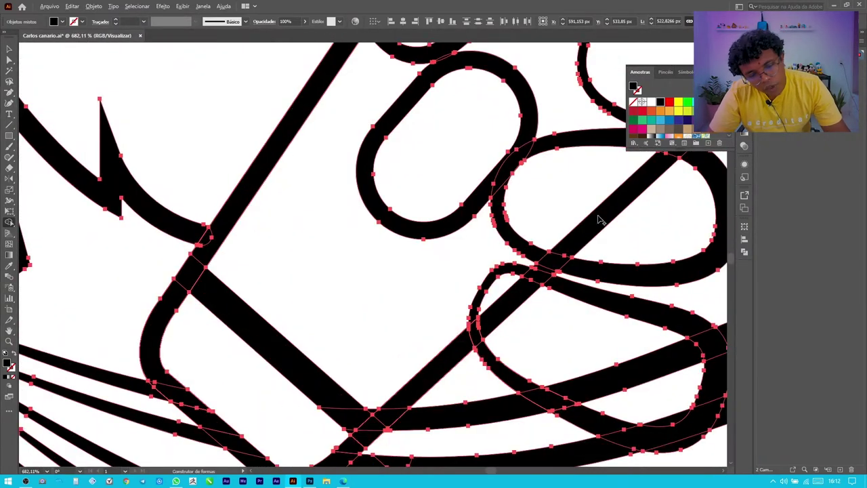
Merge the overlap near the hand and delete the small blob at the oval gap
key(ctrl+0)
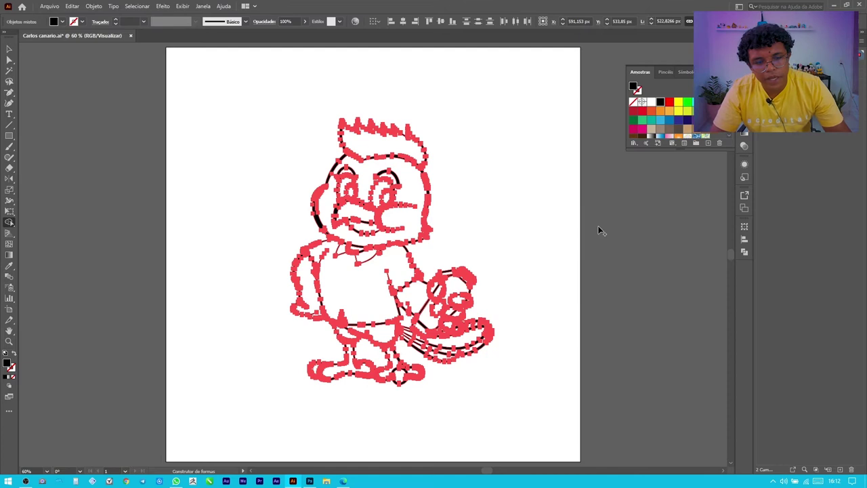
scroll(464, 327, up, 5)
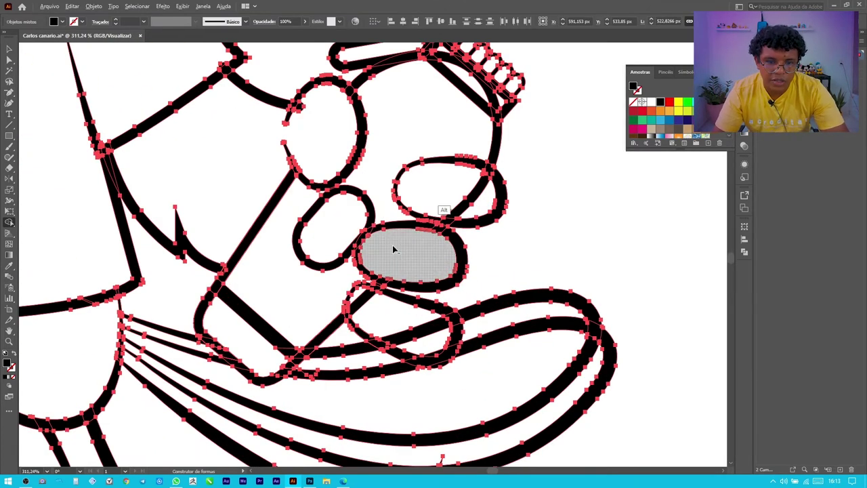
scroll(491, 165, up, 2)
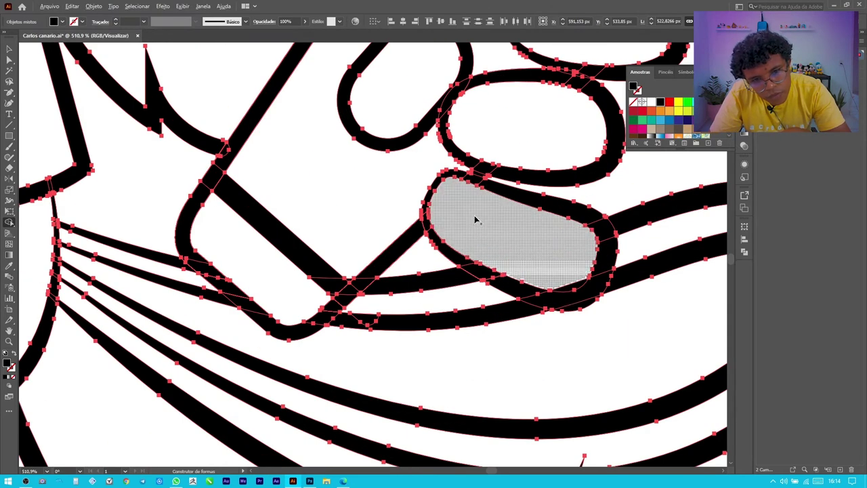
key(ctrl+0)
scroll(599, 267, up, 3)
key(ctrl+a)
scroll(465, 251, up, 2)
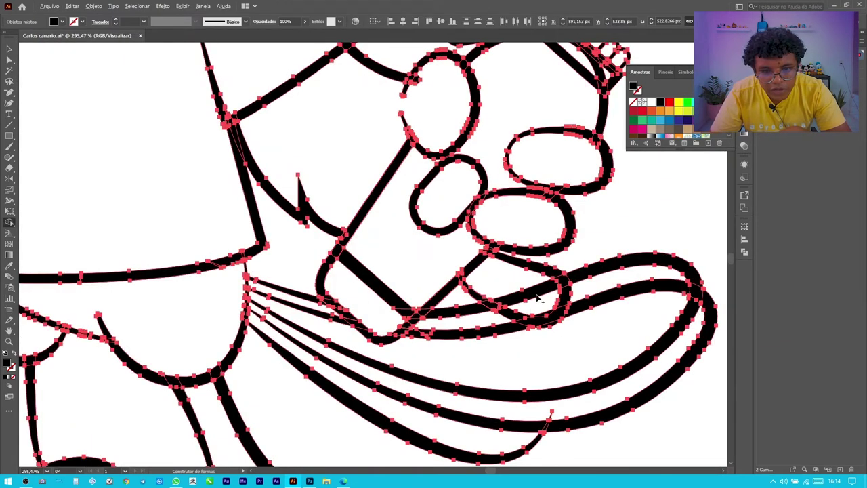
click(513, 290)
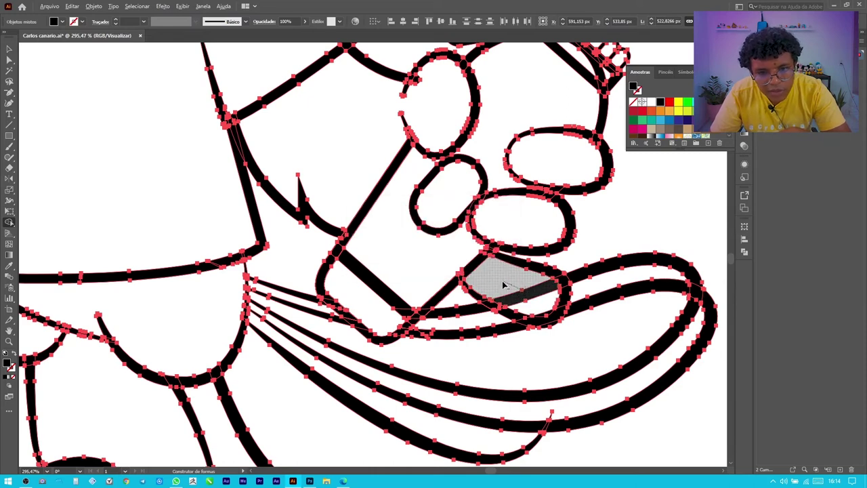
scroll(499, 284, up, 8)
key(ctrl+0)
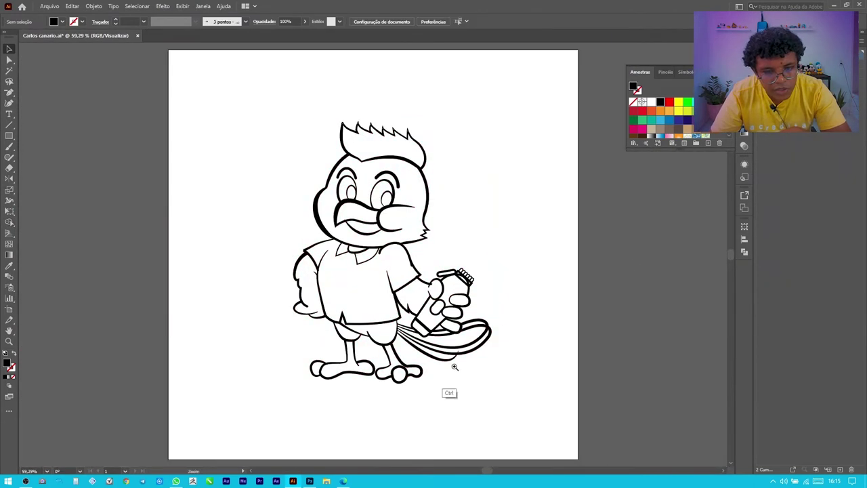
scroll(406, 202, up, 5)
scroll(406, 202, up, 3)
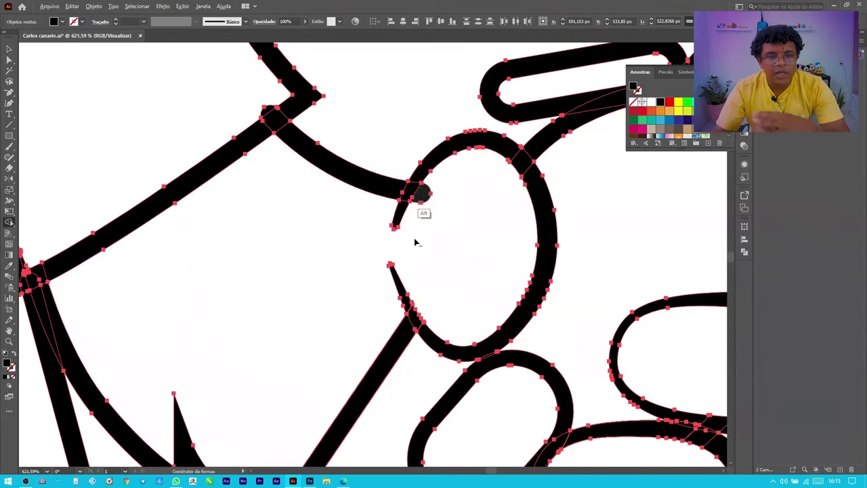
alt+click(421, 197)
scroll(327, 188, down, 10)
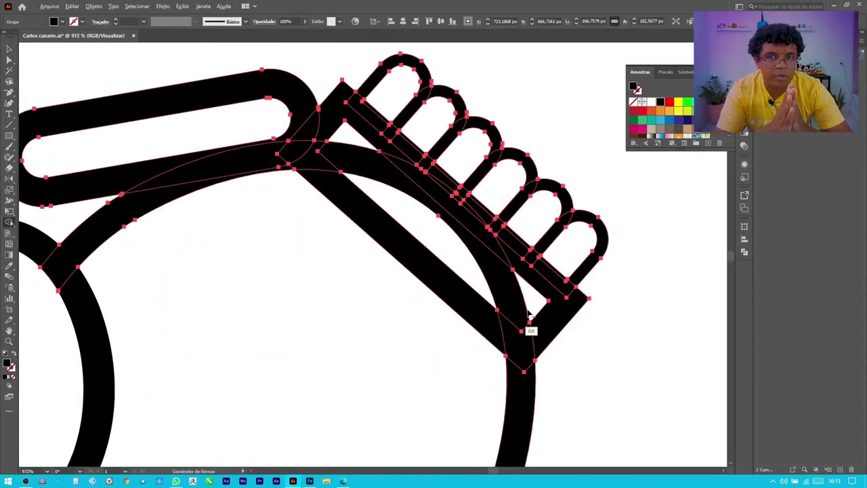
scroll(366, 163, up, 5)
Select the beak outline and the crest outline
click(387, 213)
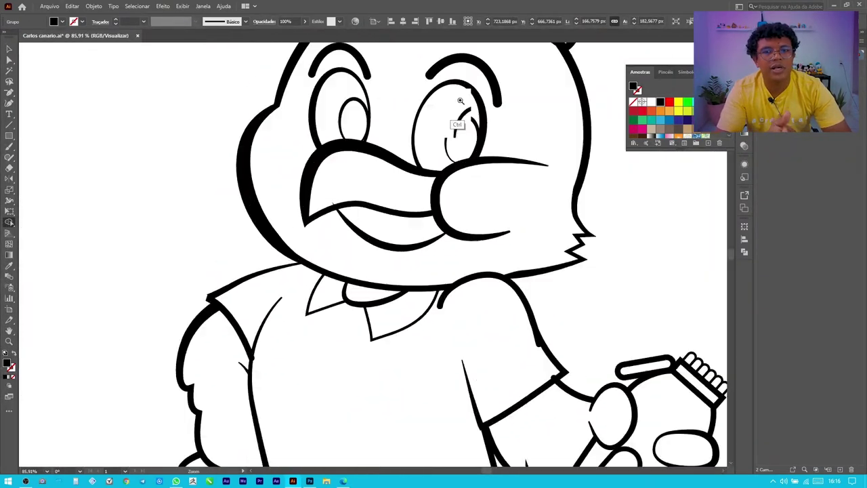
scroll(407, 88, up, 5)
scroll(298, 271, down, 5)
scroll(298, 271, up, 10)
click(242, 194)
scroll(571, 237, up, 2)
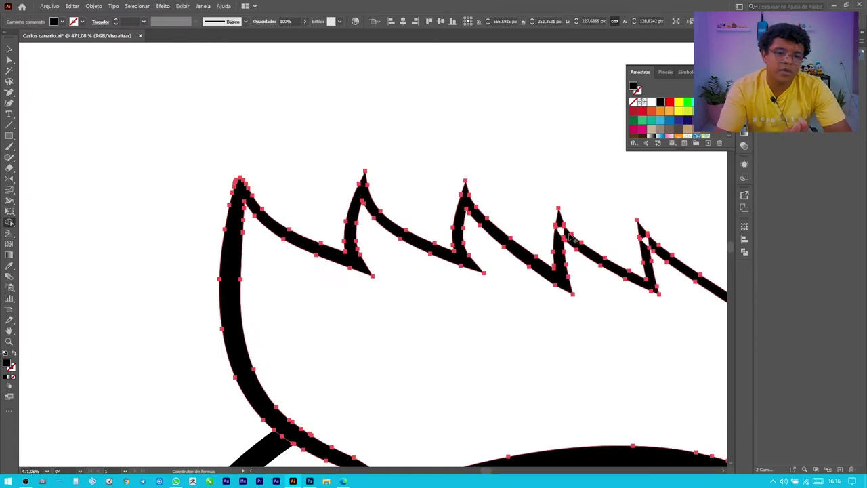
scroll(251, 164, up, 5)
Switch to a workspace showing the colour and Pathfinder panels
click(739, 6)
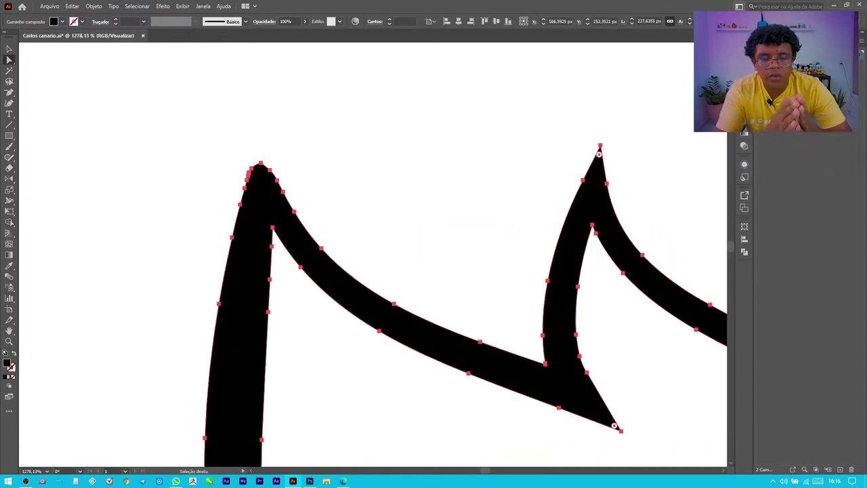
click(718, 68)
scroll(338, 271, right, 5)
key(p)
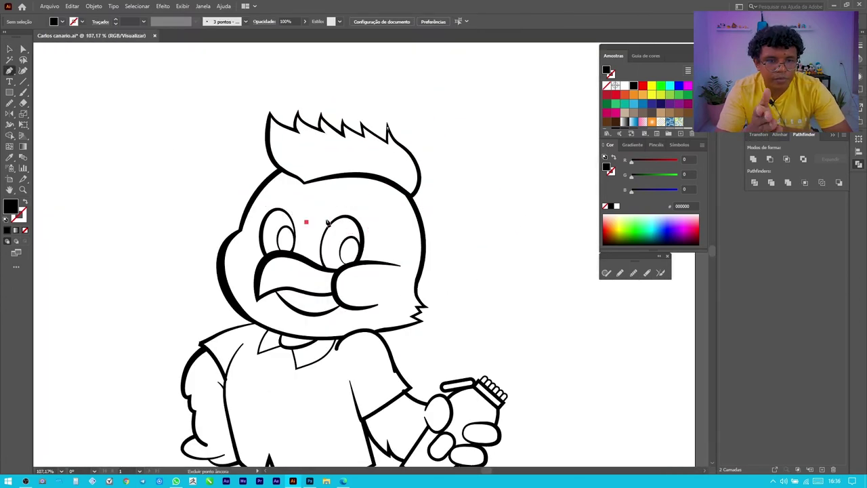
Give the brow stroke a tapered width profile
key(v)
click(173, 21)
click(155, 72)
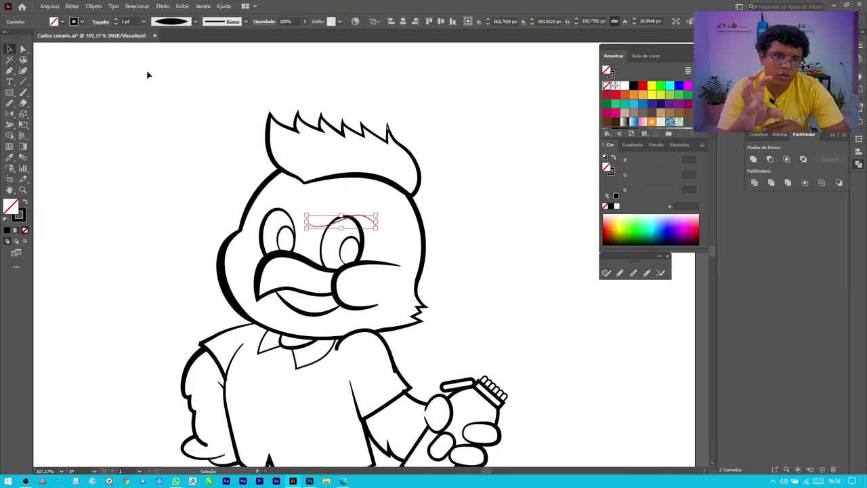
scroll(355, 214, up, 3)
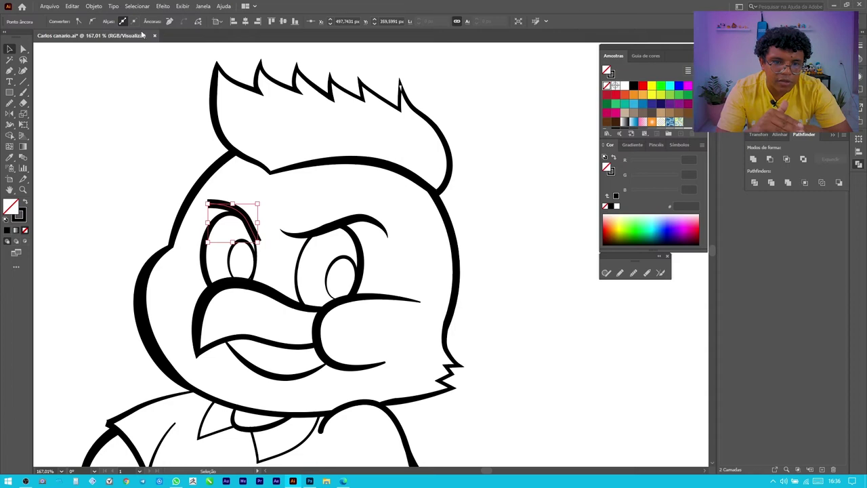
scroll(247, 200, up, 3)
Select the left eyebrow's end point and the right eyebrow's anchors for reshaping
key(a)
click(172, 205)
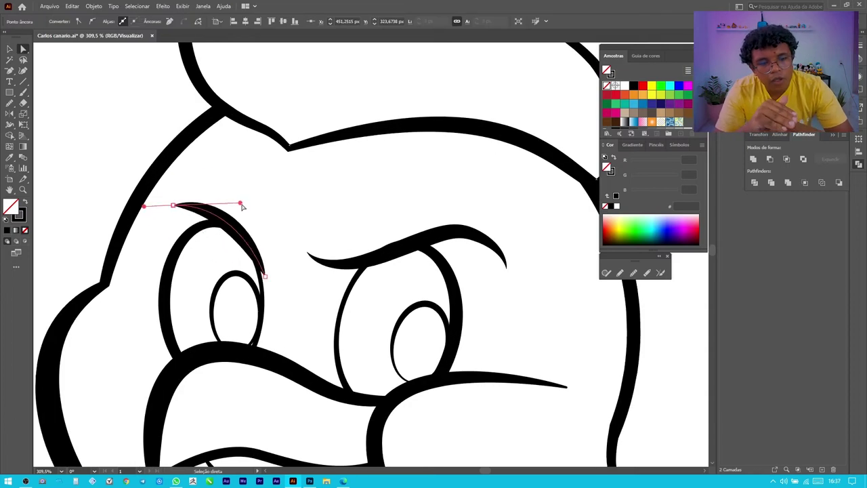
scroll(243, 208, down, 2)
click(458, 244)
key(v)
click(409, 210)
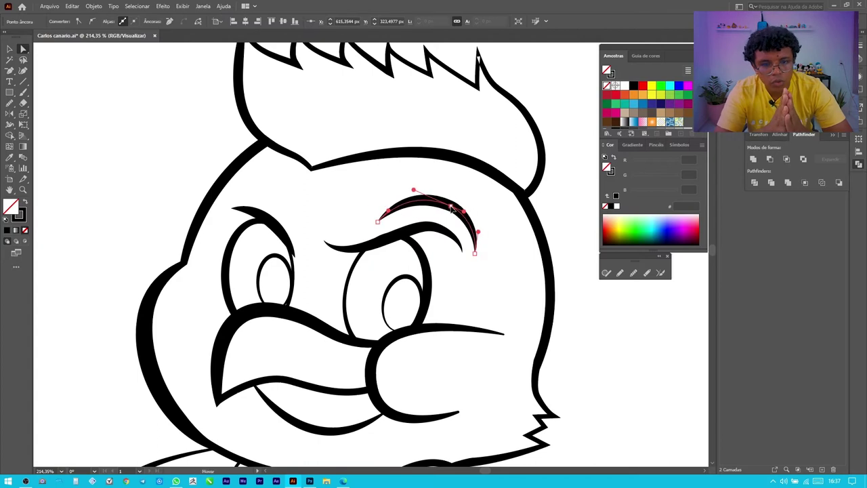
Finish the head tuft path and hide the perspective grid that appeared
key(v)
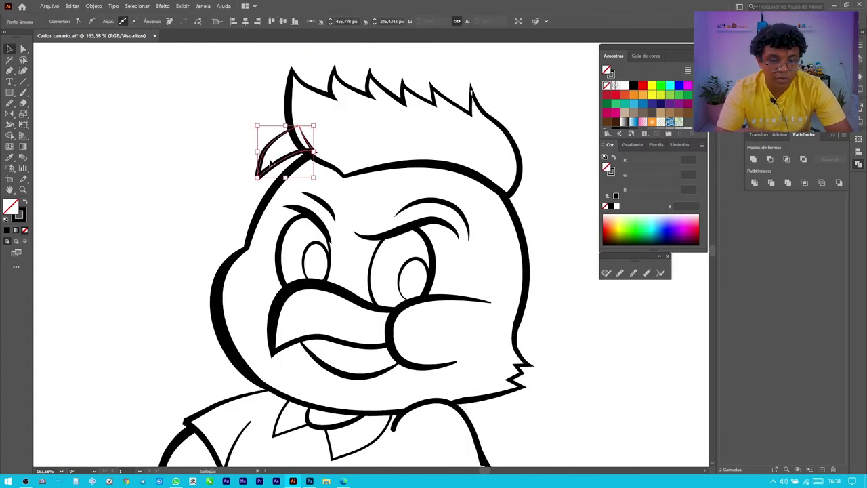
key(v)
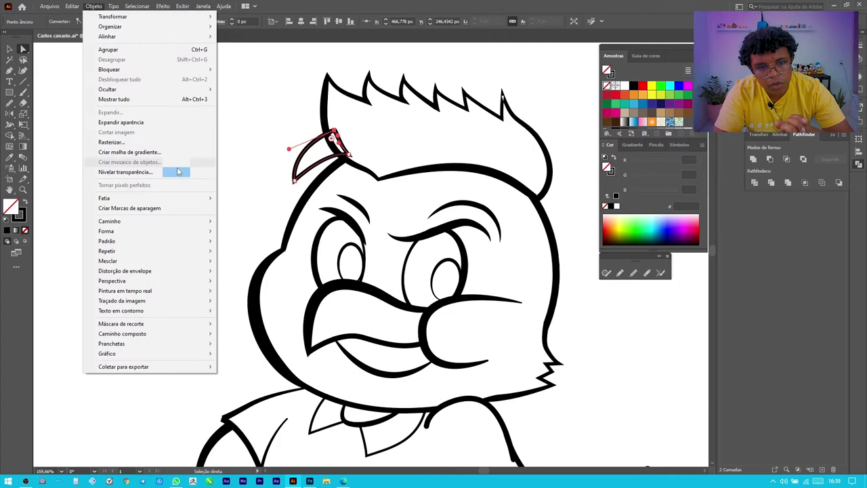
click(23, 135)
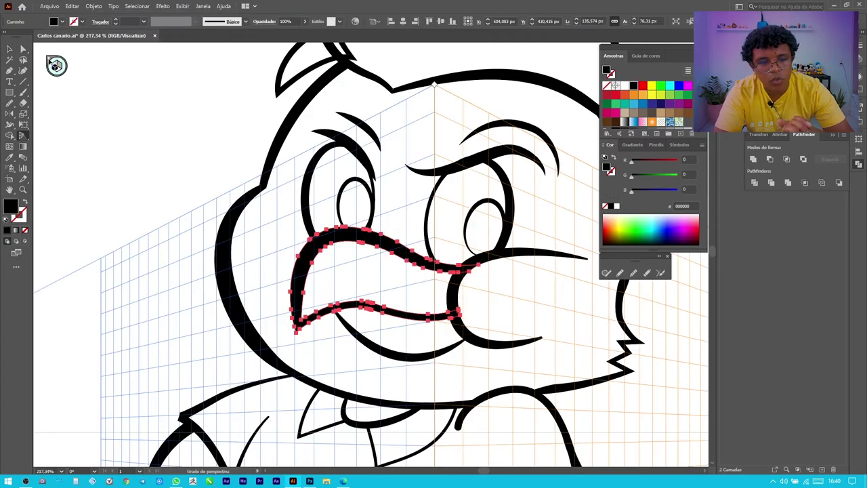
click(47, 60)
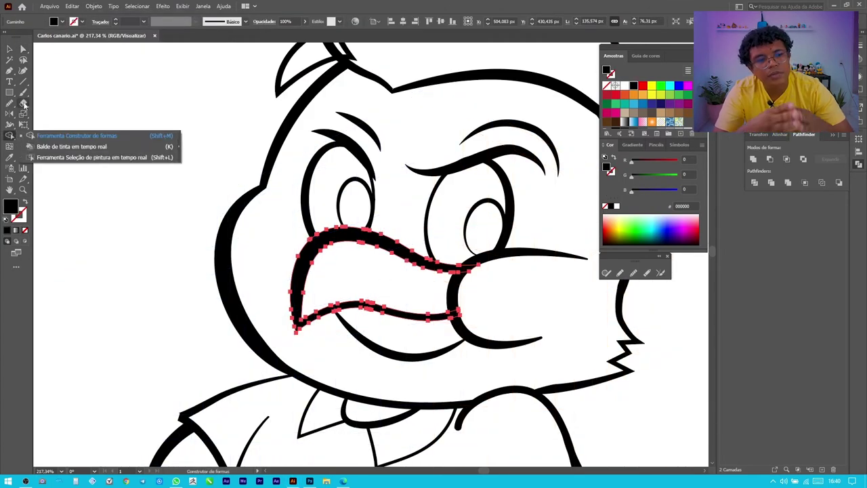
Puppet-warp the mouth, lifting its left corner and pulling the lower lip's right side down
click(24, 136)
click(10, 145)
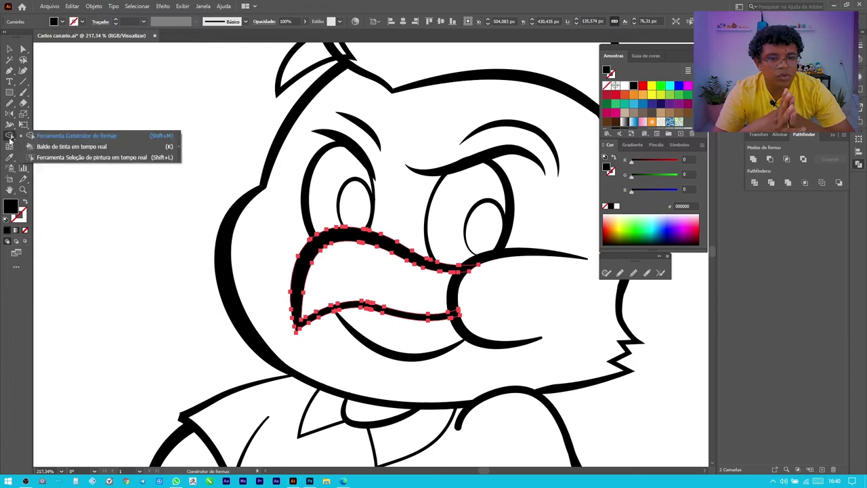
click(10, 126)
click(22, 125)
click(74, 136)
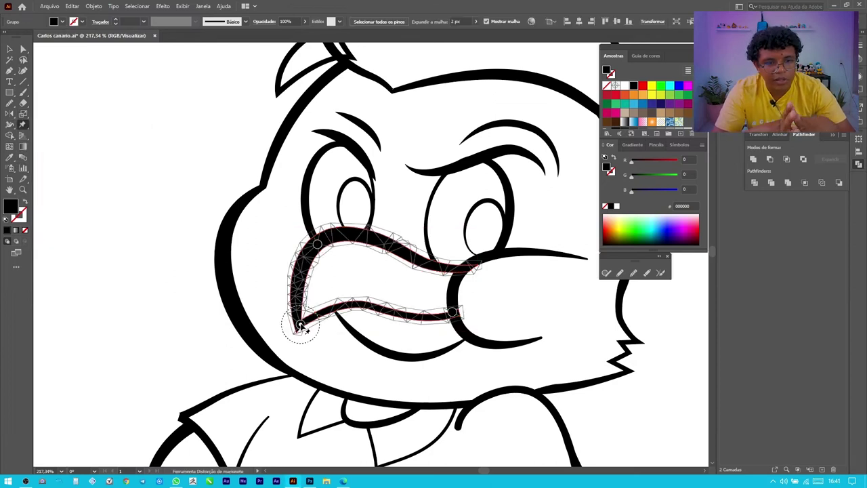
mouse_move(295, 325)
mouse_down()
mouse_move(269, 310)
mouse_move(259, 290)
mouse_up()
drag(317, 244, 290, 247)
click(330, 296)
drag(452, 311, 456, 325)
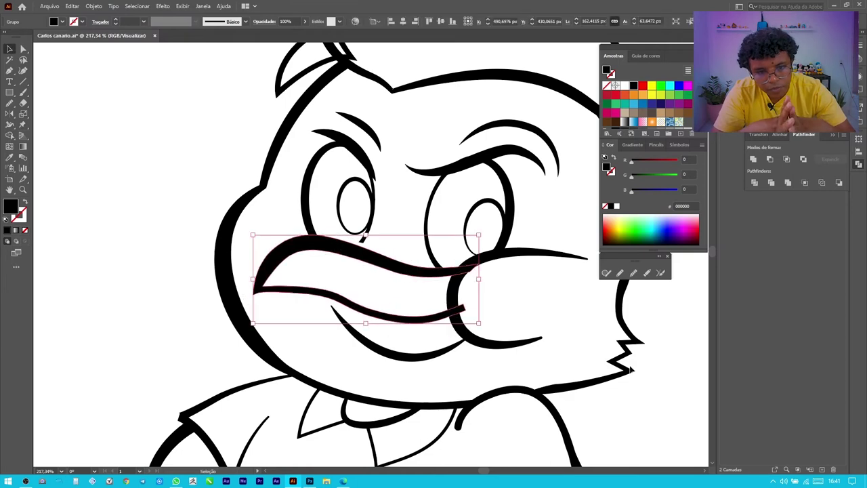
mouse_move(387, 246)
mouse_down()
mouse_move(470, 330)
mouse_move(532, 199)
mouse_up()
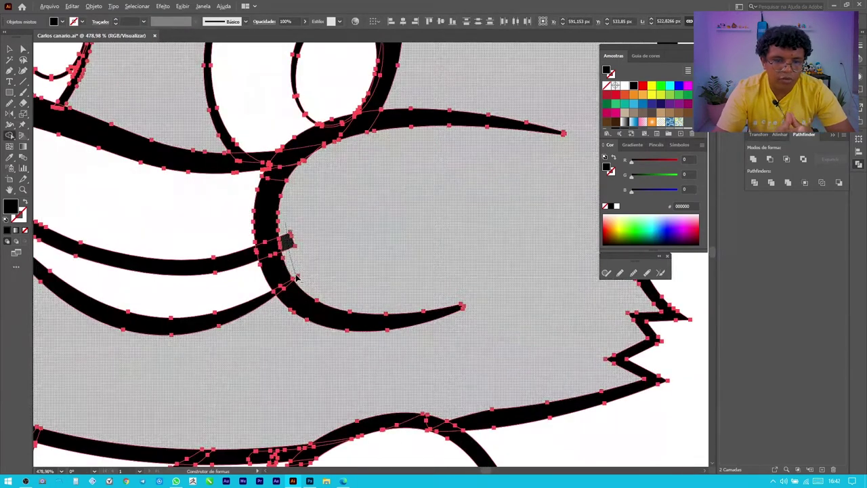
Erase the overhanging beak tip where the beak and eye lines meet, then review its anchors
key(shift+m)
scroll(330, 300, down, 3)
scroll(368, 271, down, 3)
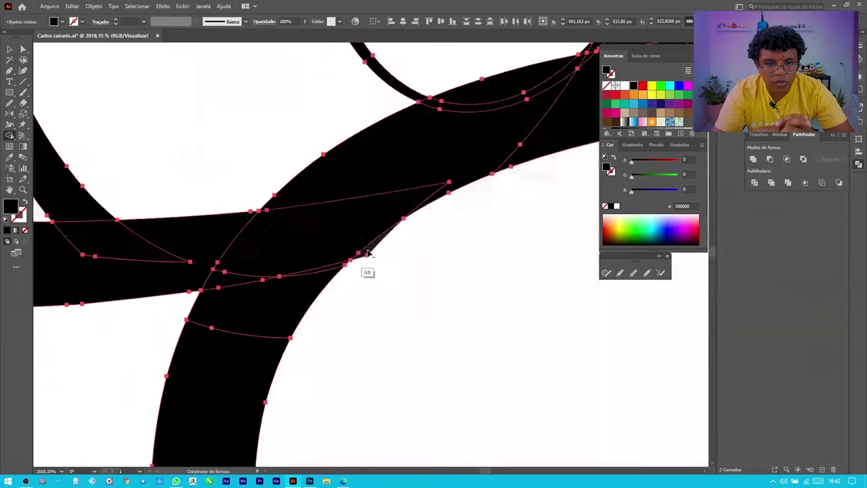
scroll(199, 296, down, 3)
scroll(540, 346, down, 3)
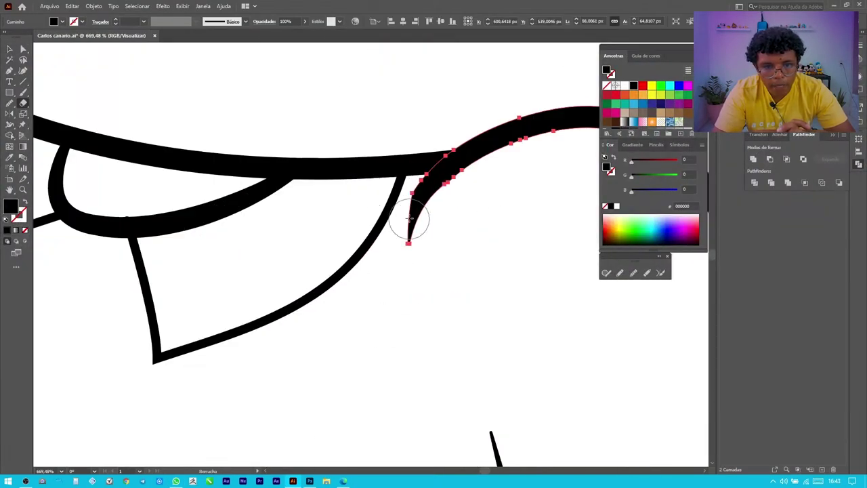
drag(408, 219, 415, 197)
scroll(433, 203, up, 3)
key(a)
scroll(478, 161, up, 3)
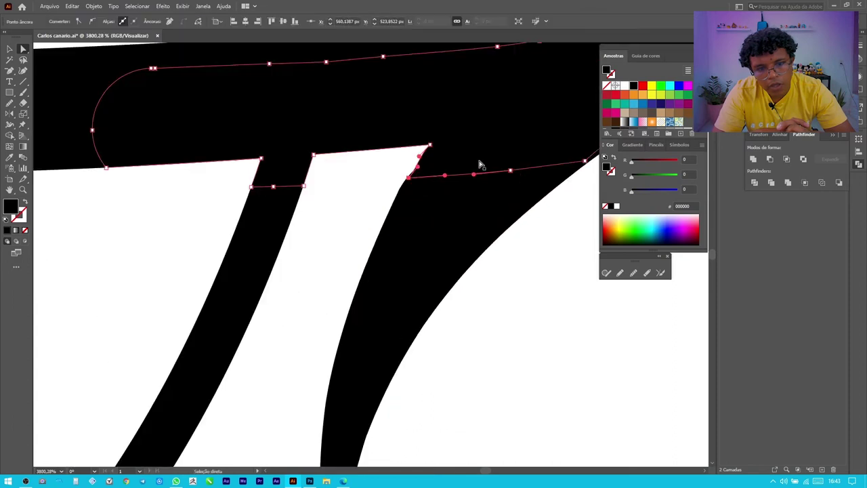
scroll(479, 161, down, 5)
scroll(97, 290, down, 5)
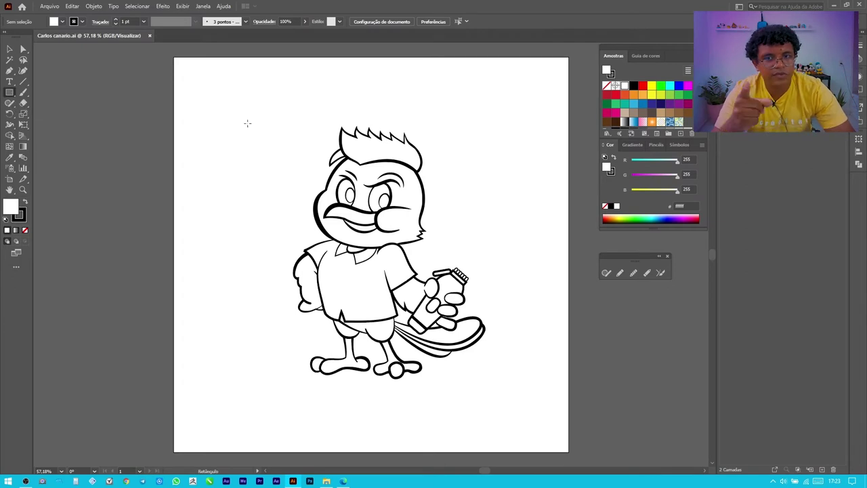
Draw a large yellow square over the mascot and send it to the back
drag(226, 94, 518, 385)
click(651, 85)
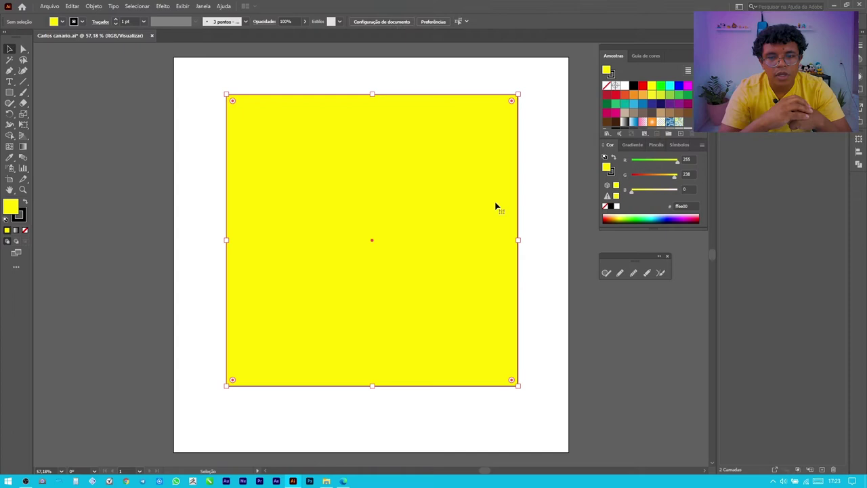
right_click(518, 236)
click(650, 430)
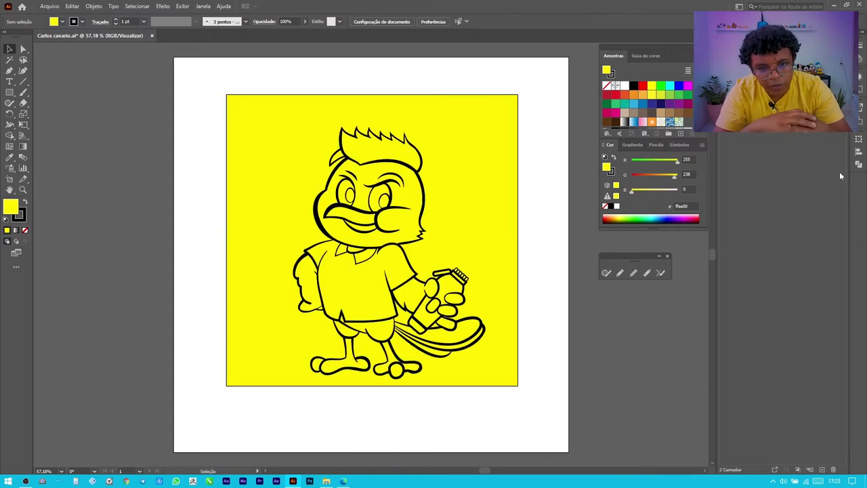
Open the Pathfinder panel and select the yellow square together with the mascot line art
click(203, 6)
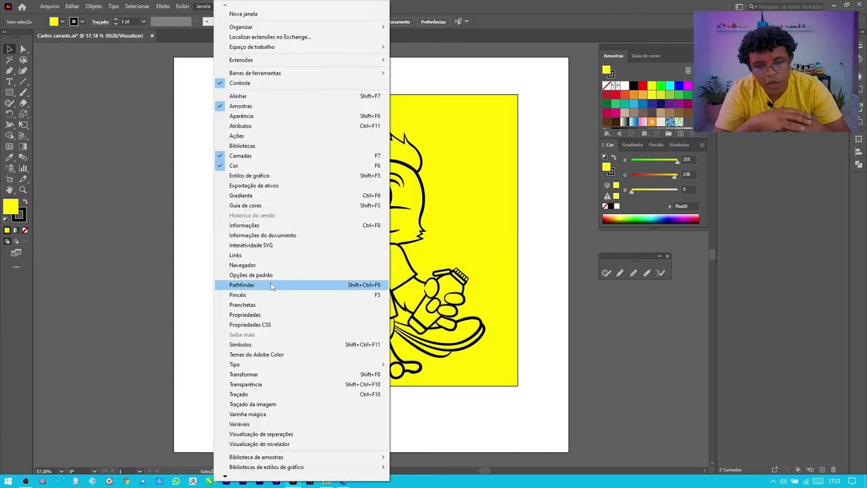
click(233, 284)
drag(822, 138, 171, 200)
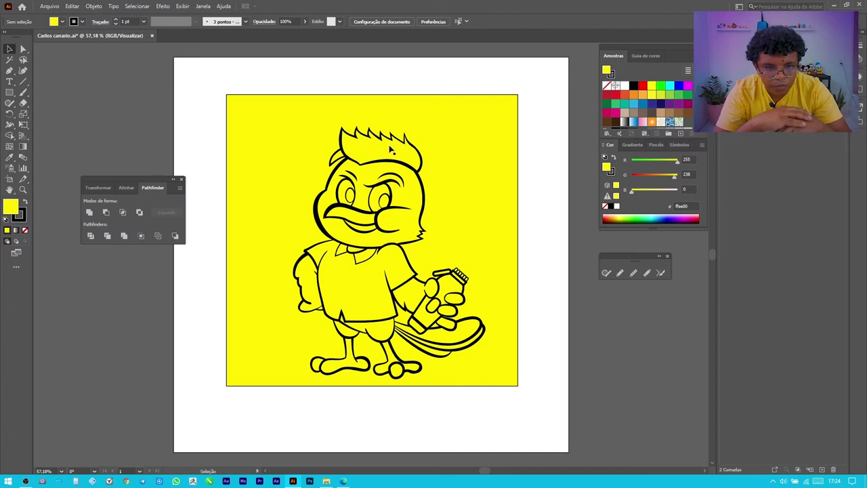
click(511, 135)
mouse_move(259, 172)
mouse_down()
mouse_move(264, 177)
mouse_move(300, 132)
mouse_up()
click(382, 249)
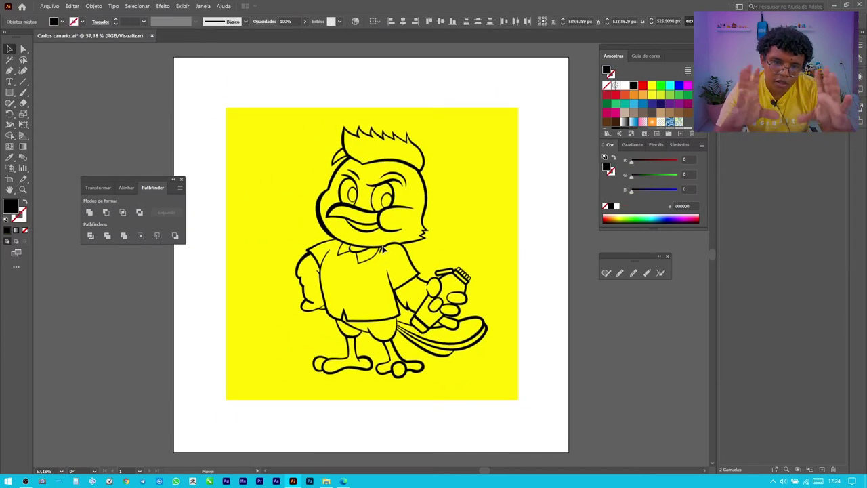
drag(382, 249, 375, 252)
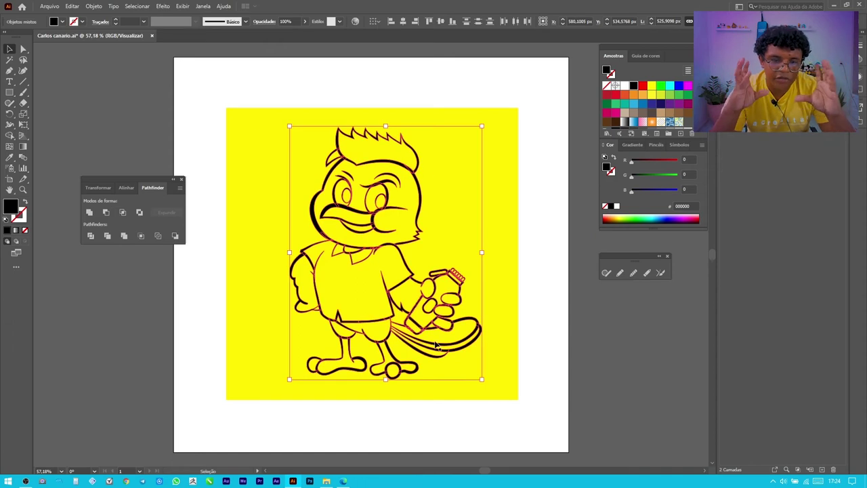
click(259, 141)
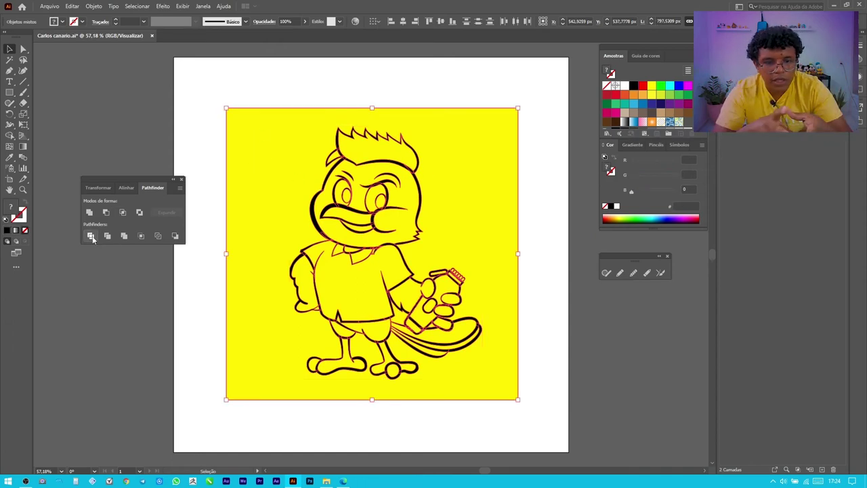
Divide the yellow square along the mascot's lines and remove the leftover background pieces
click(203, 305)
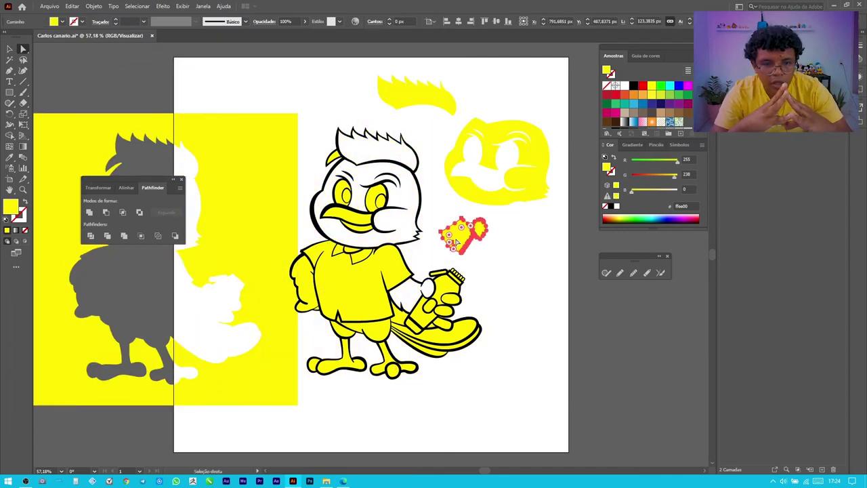
key(ctrl+z)
scroll(461, 285, up, 3)
scroll(365, 271, up, 3)
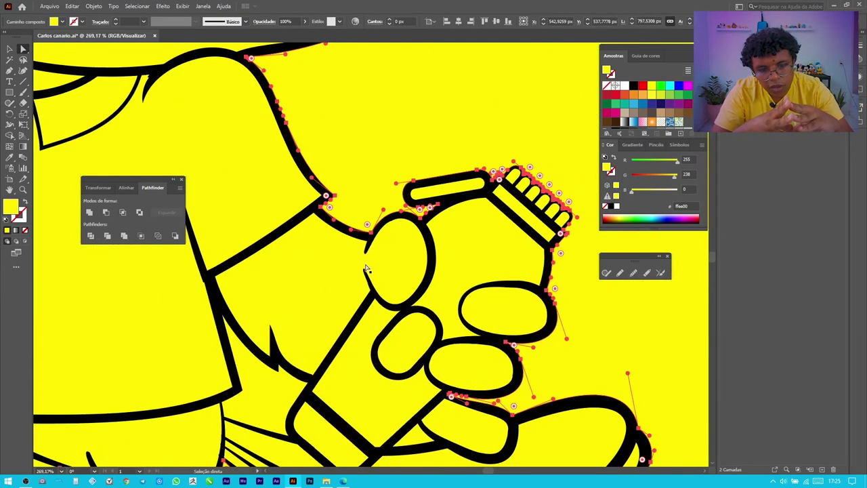
ctrl+click(321, 277)
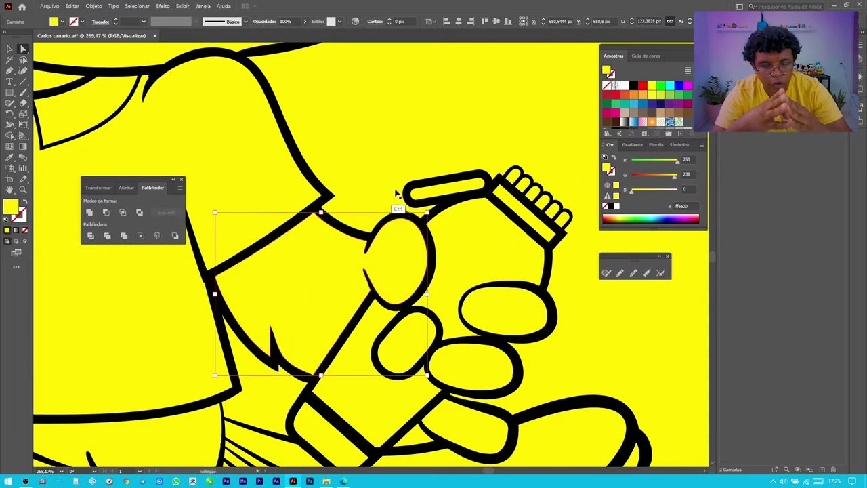
key(ctrl+0)
click(181, 179)
key(ctrl+a)
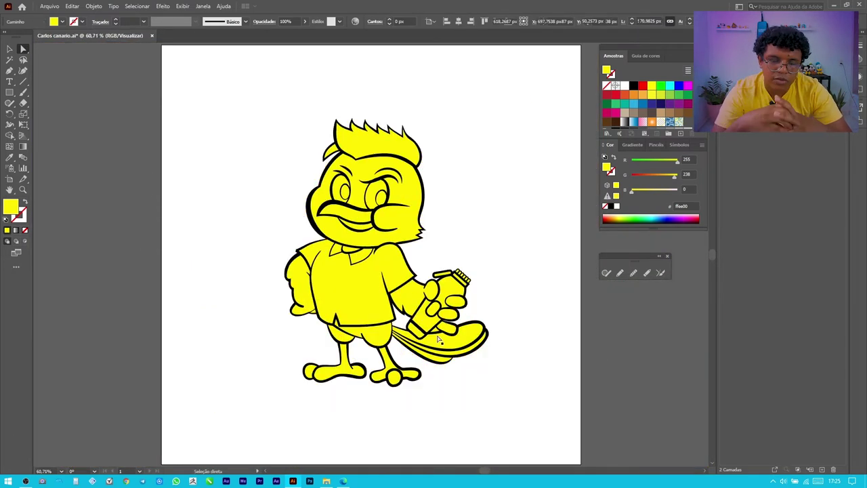
scroll(439, 340, up, 2)
scroll(439, 327, down, 2)
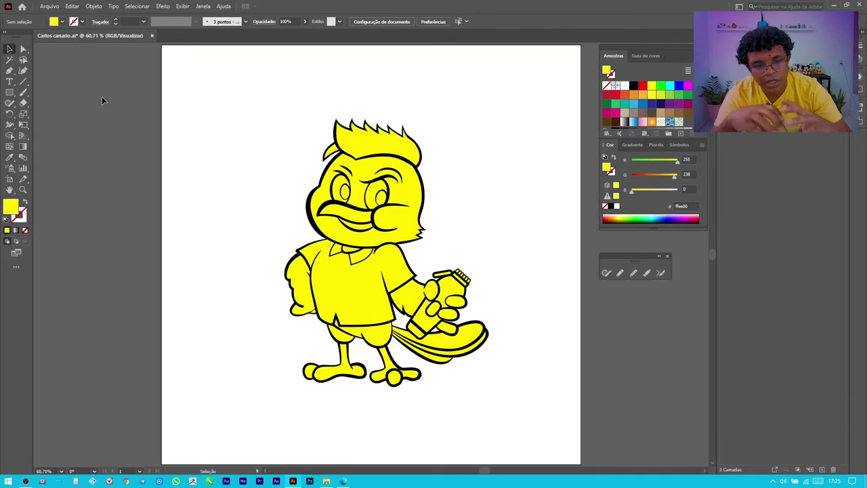
Cut the yellow fill away from the outlines and create a new layer for it
key(a)
click(461, 299)
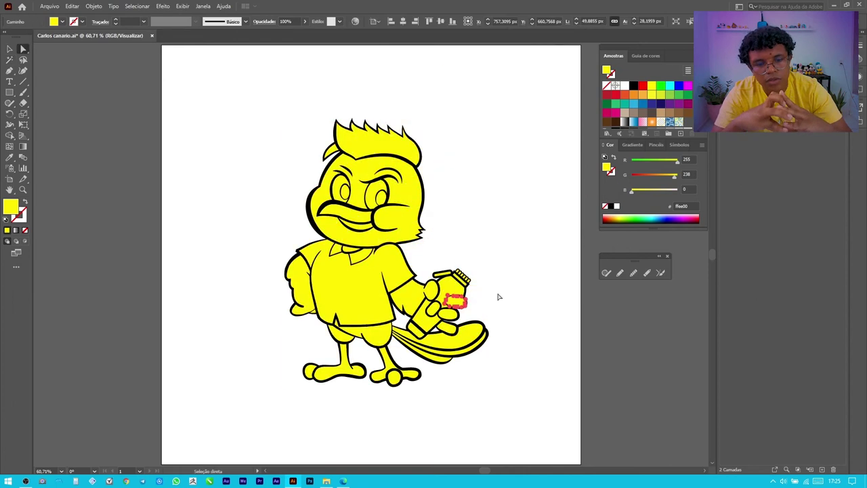
drag(360, 151, 198, 219)
key(ctrl+z)
click(354, 291)
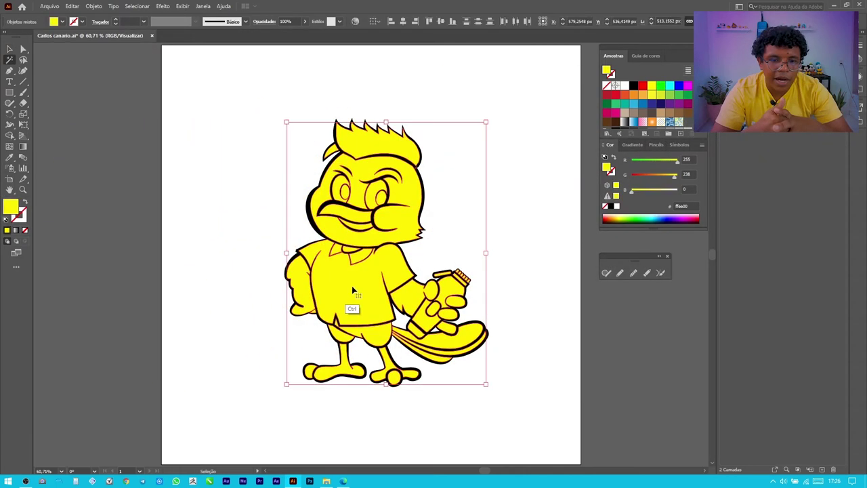
key(ctrl+x)
key(ctrl+alt+l)
text(c)
click(532, 226)
Paste the yellow fill in back, beneath the black outlines
key(Return)
key(Return)
key(ctrl+f)
key(v)
key(ctrl+x)
key(ctrl+b)
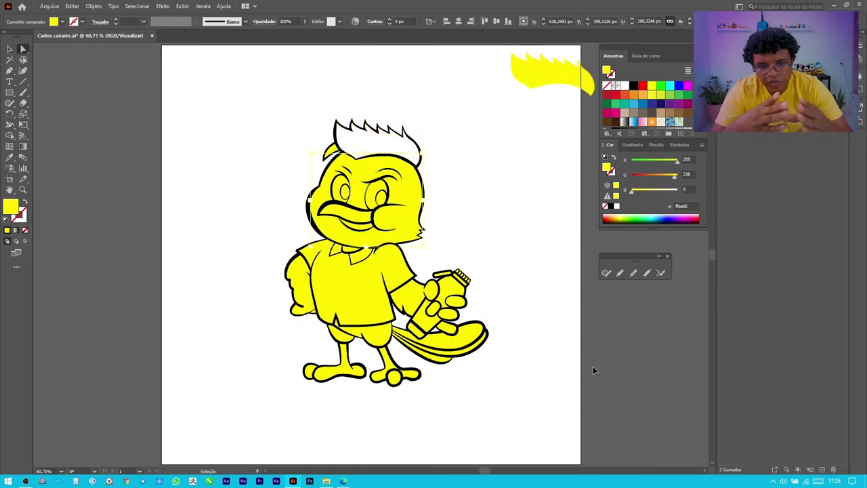
Add a shading layer named 'sombra' and draw a sun-like light source at the top left
key(ctrl+alt+l)
key(Return)
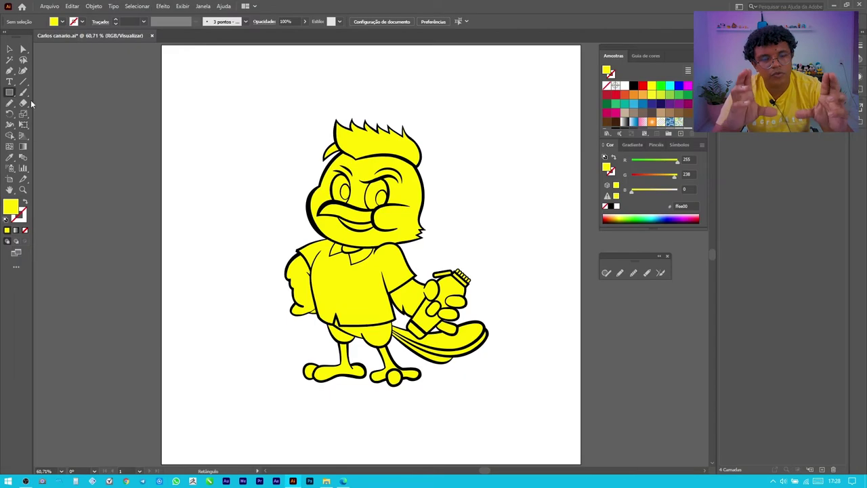
drag(204, 78, 277, 134)
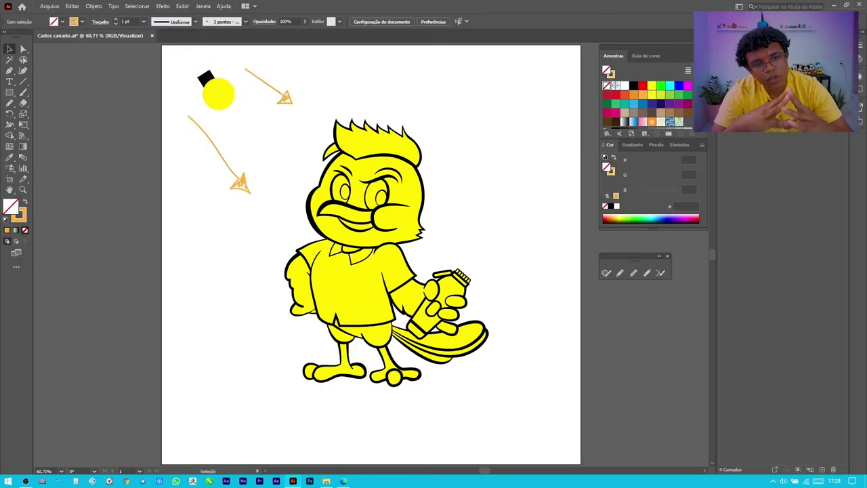
Trace the shadow area on the right side of the head with the Pen tool
key(p)
scroll(415, 194, up, 2)
scroll(449, 155, up, 2)
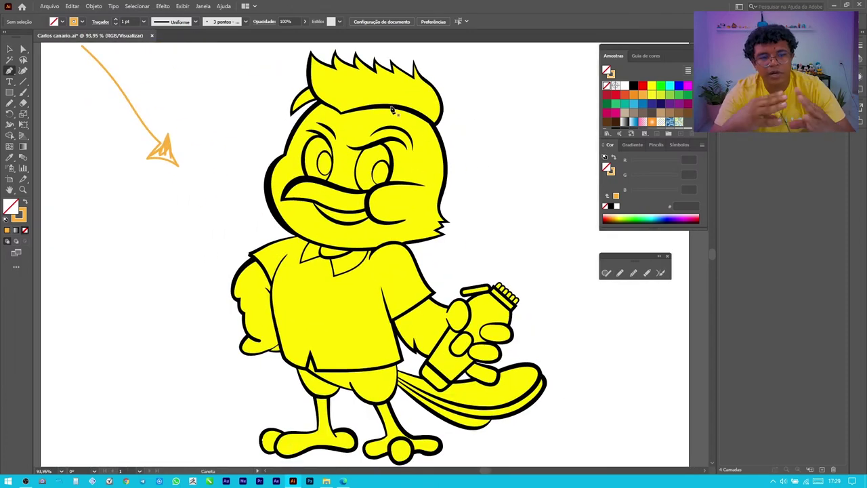
drag(376, 220, 389, 282)
scroll(307, 256, up, 3)
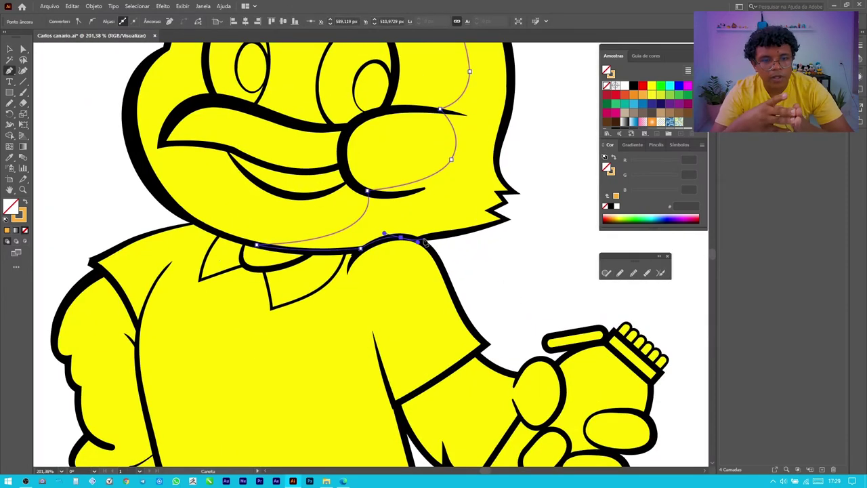
scroll(474, 237, up, 3)
scroll(528, 271, down, 4)
Fill the head shadow with sampled yellow darkened in the Color panel, then select the dark yellow sample square
key(i)
click(492, 260)
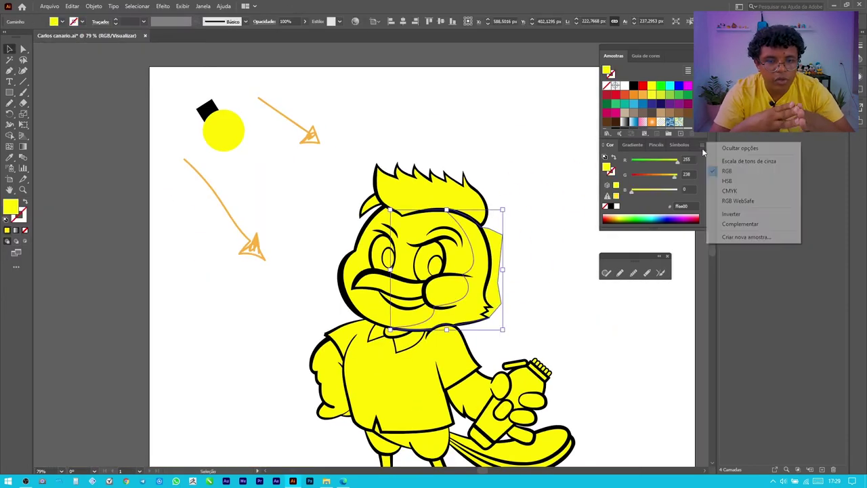
drag(674, 195, 675, 190)
click(558, 333)
scroll(558, 332, up, 1)
click(489, 200)
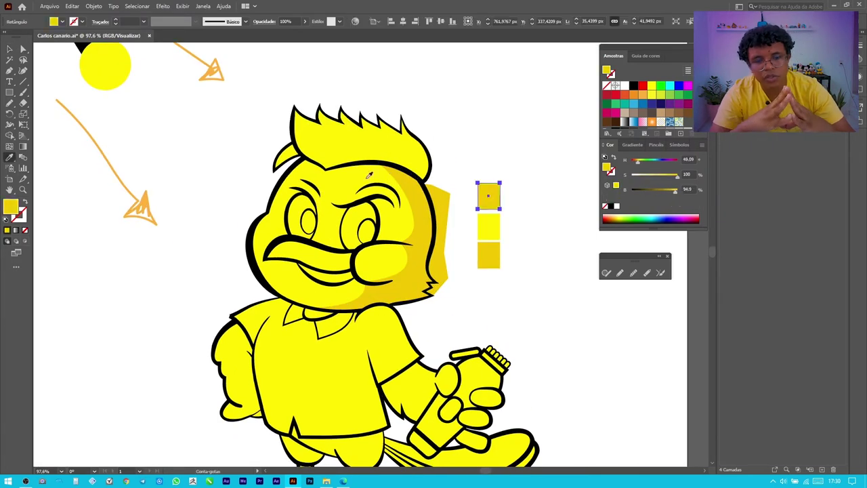
key(n)
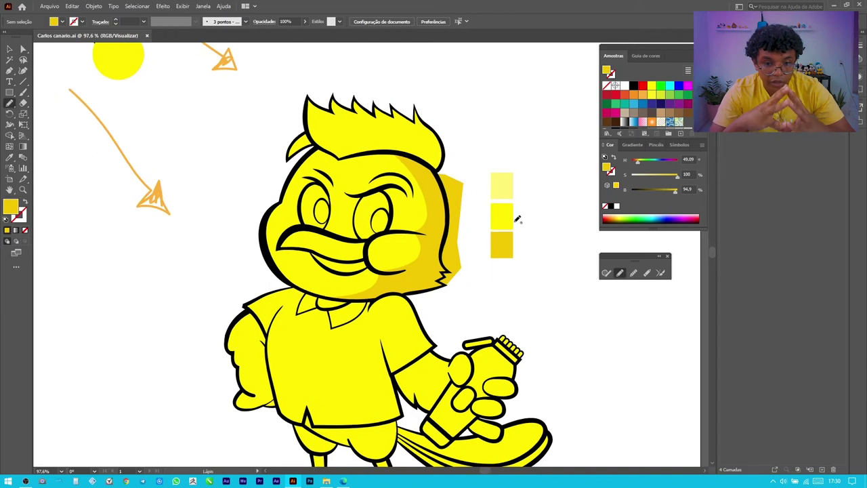
Simplify the anchor points of the shading path
scroll(228, 343, up, 3)
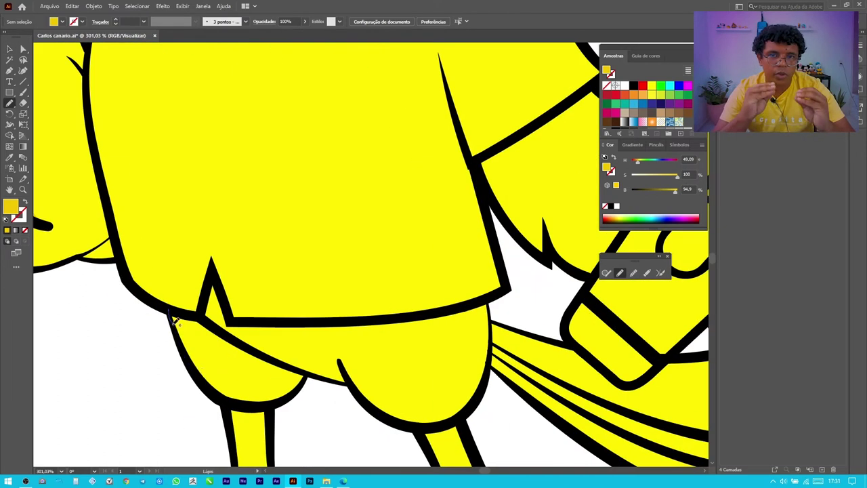
key(ctrl+shift+a)
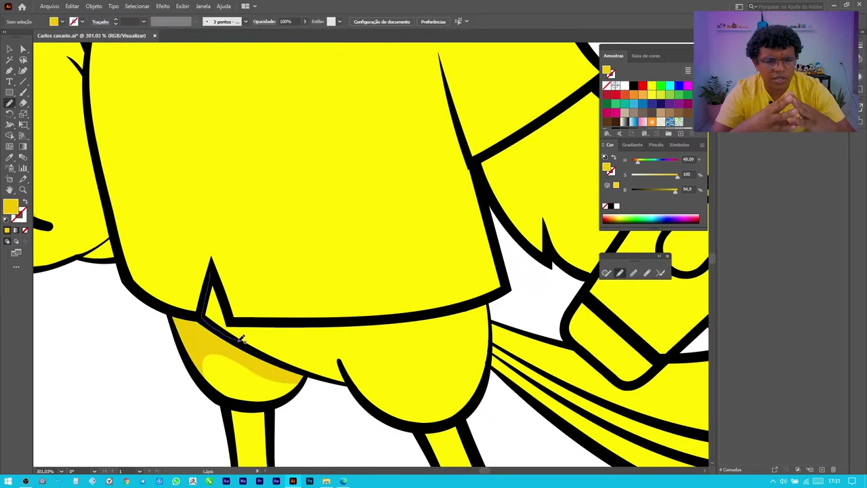
key(a)
scroll(267, 340, up, 5)
right_click(303, 283)
click(355, 186)
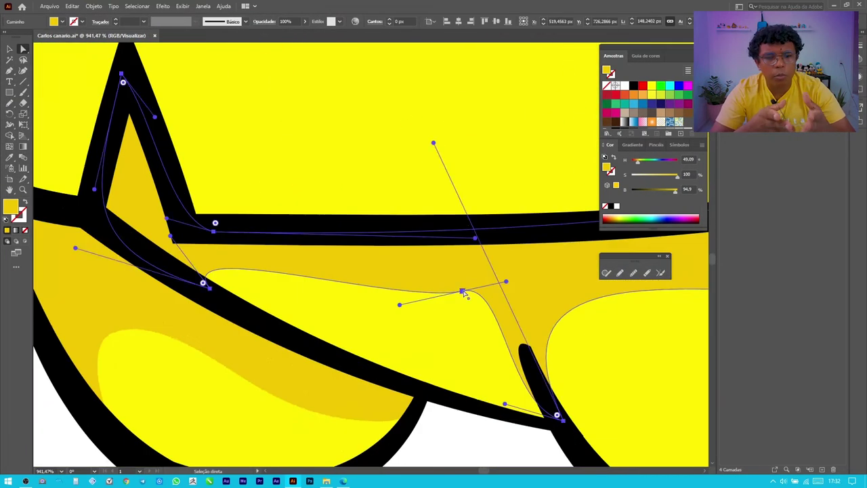
scroll(445, 295, down, 5)
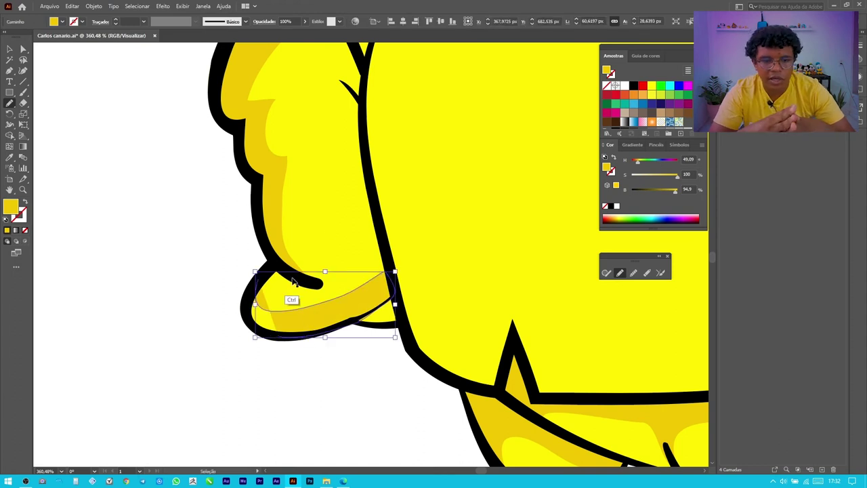
Sketch a darker shadow edge across the wing tip
drag(264, 278, 391, 264)
key(ctrl+z)
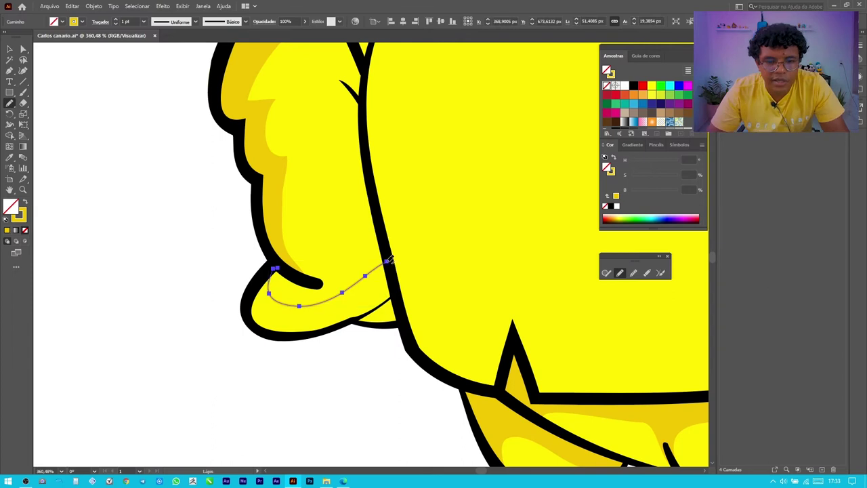
ctrl+click(361, 336)
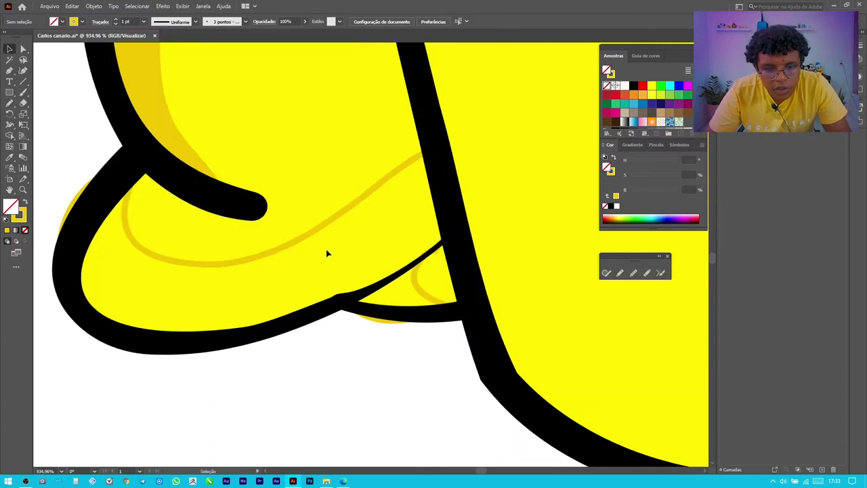
scroll(326, 253, down, 3)
scroll(262, 329, down, 3)
scroll(309, 161, up, 3)
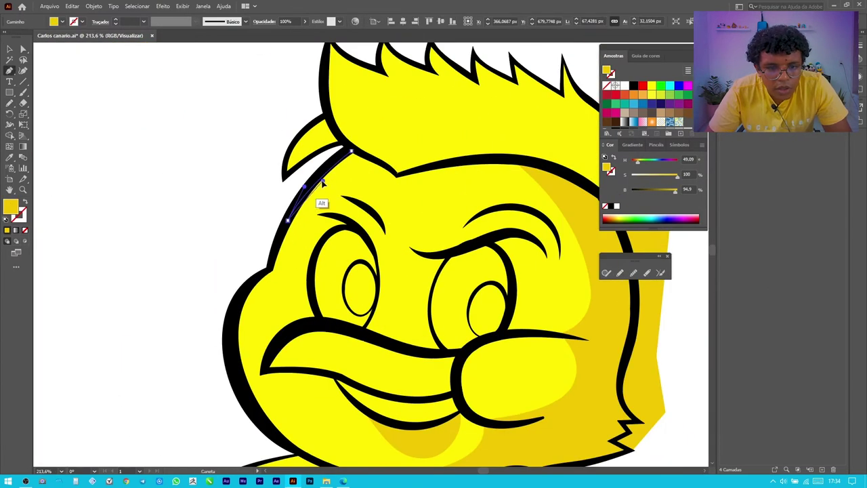
scroll(490, 243, up, 1)
Draw face shadows along the left eye and between the eyes
click(281, 208)
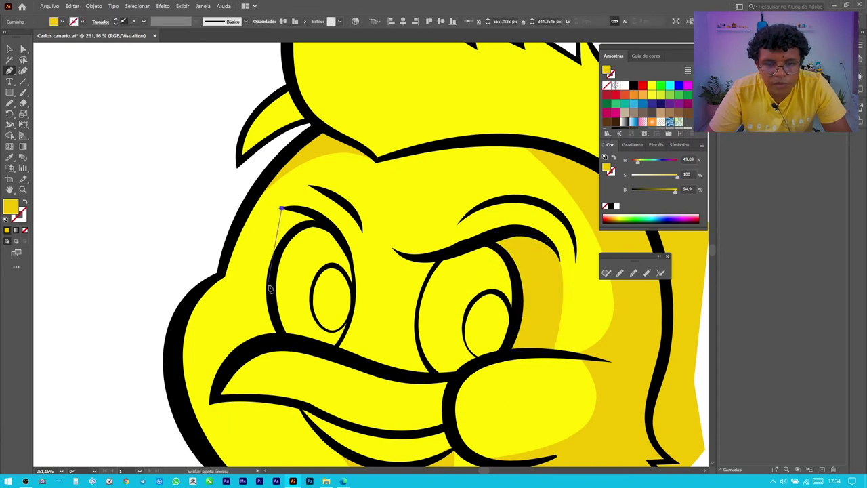
drag(337, 235, 349, 248)
scroll(303, 240, up, 1)
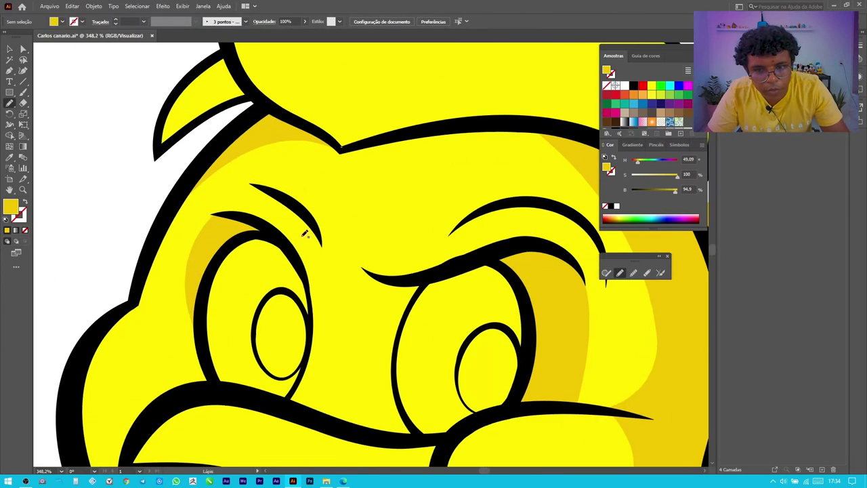
scroll(326, 242, down, 1)
key(n)
drag(279, 228, 415, 184)
drag(415, 184, 421, 251)
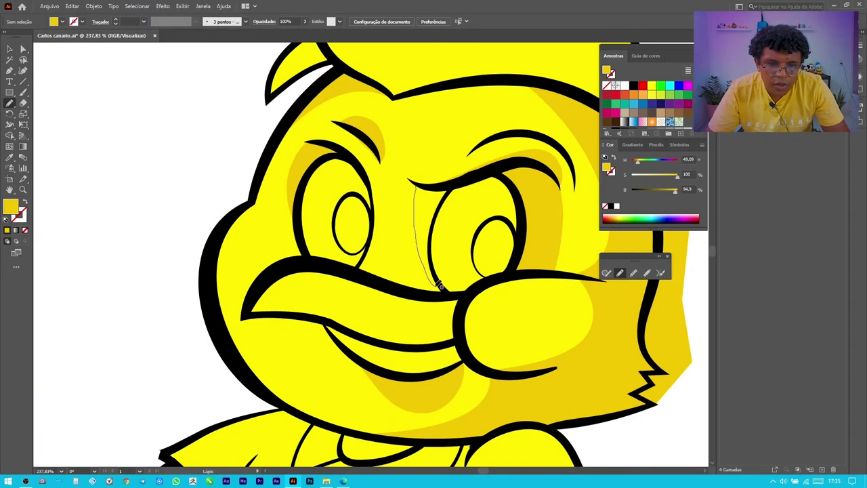
scroll(419, 340, down, 3)
Trace a shadow on the arm under the sleeve, curving toward the hand
key(v)
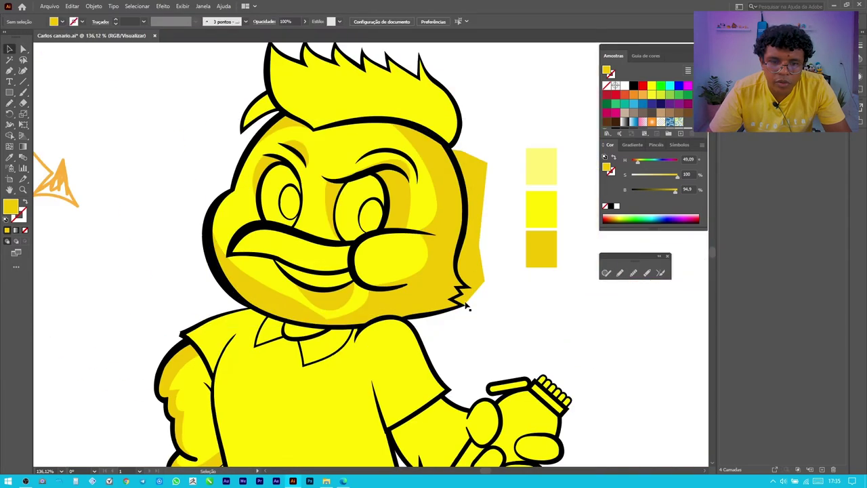
click(463, 179)
scroll(464, 179, up, 1)
scroll(481, 149, up, 2)
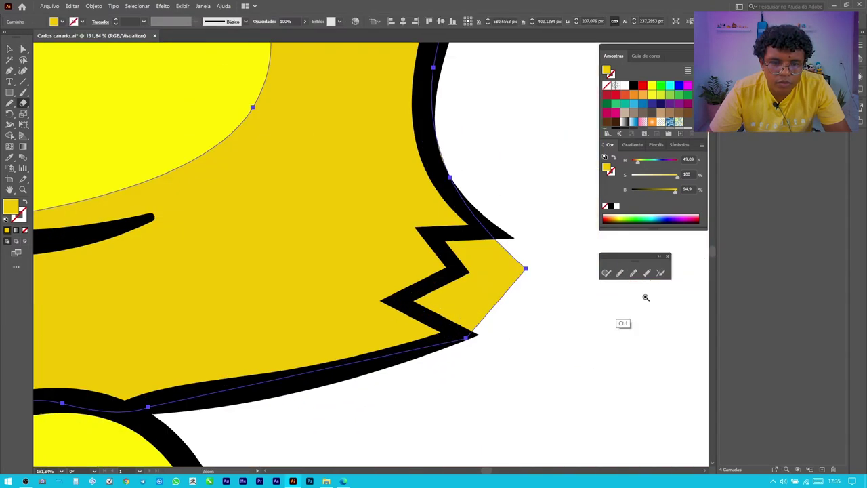
drag(426, 300, 400, 217)
drag(339, 282, 345, 297)
drag(379, 316, 388, 317)
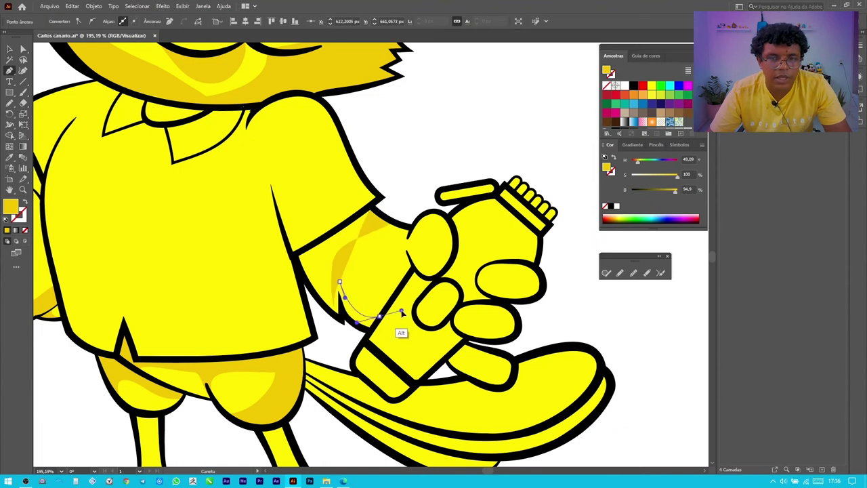
click(300, 266)
Outline shadow shapes on the fingers holding the clipper
drag(300, 266, 212, 246)
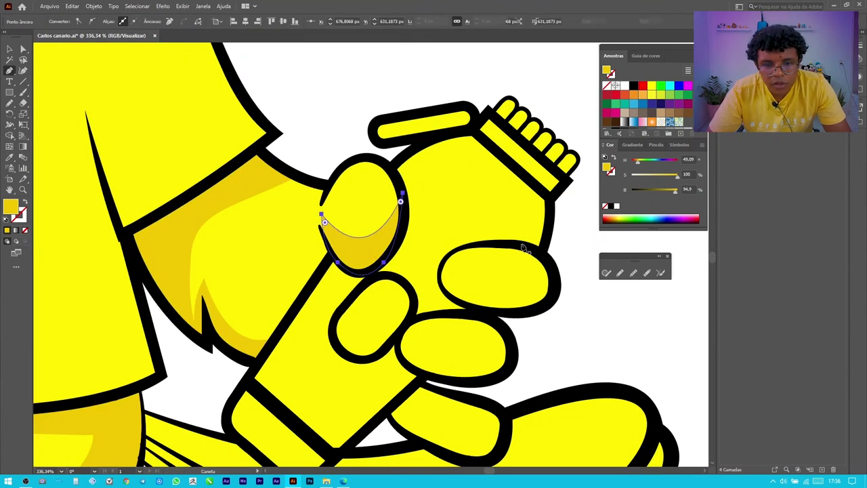
click(517, 301)
scroll(529, 298, down, 4)
click(445, 261)
click(513, 292)
click(498, 336)
click(445, 261)
scroll(475, 304, down, 3)
Draw a shadow along the tail's underside, then select the pale yellow sample square
click(483, 332)
drag(439, 347, 419, 344)
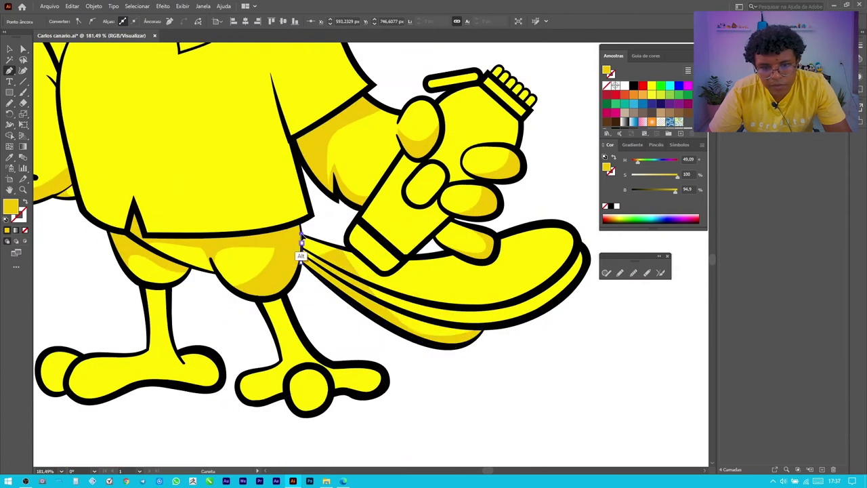
key(ctrl+0)
scroll(498, 317, up, 5)
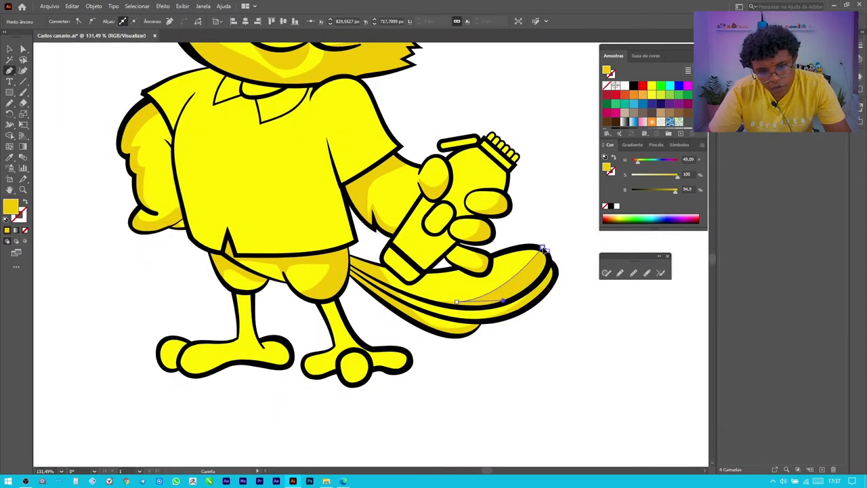
key(ctrl+0)
key(v)
click(524, 132)
scroll(491, 167, up, 4)
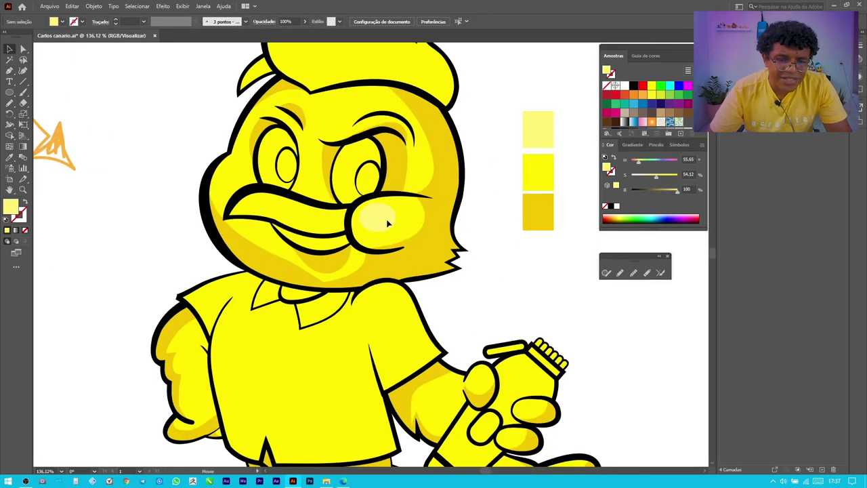
Add a new highlight layer and clear the current selection
scroll(223, 300, down, 2)
key(ctrl+alt+l)
key(Return)
scroll(406, 271, up, 2)
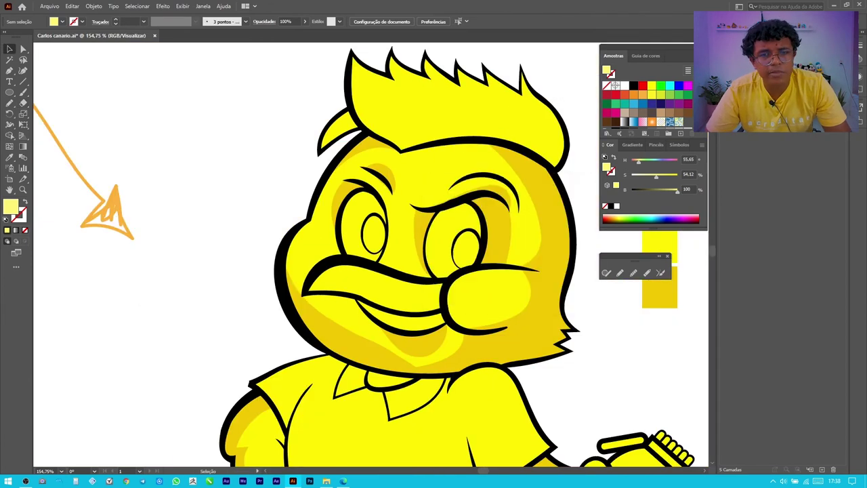
key(ctrl+shift+a)
scroll(267, 318, down, 3)
key(n)
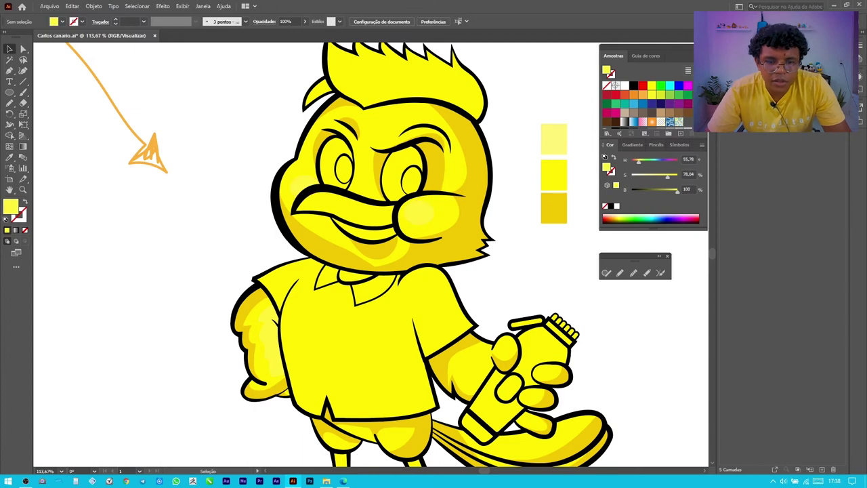
Draw a highlight stroke above the right eyebrow and select the face shading shape
scroll(514, 173, up, 1)
scroll(296, 61, up, 5)
drag(527, 188, 482, 202)
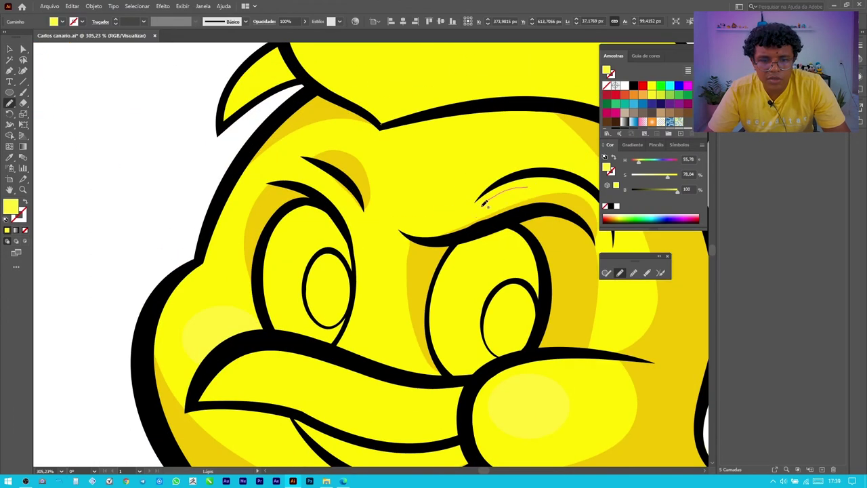
scroll(385, 259, down, 5)
scroll(443, 188, up, 3)
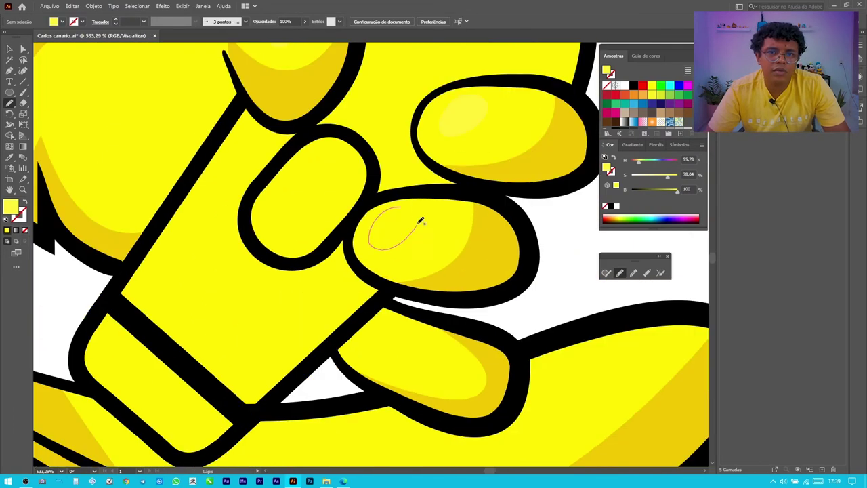
scroll(420, 217, down, 2)
scroll(293, 354, down, 3)
scroll(489, 242, up, 2)
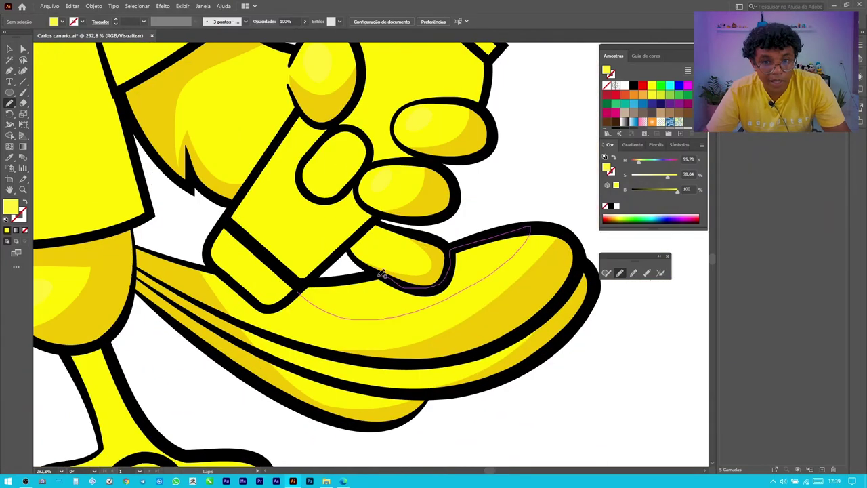
scroll(407, 237, down, 4)
scroll(407, 237, up, 1)
key(v)
click(504, 231)
Give the face shading a gradient fill ending in the sampled yellow
click(555, 267)
key(period)
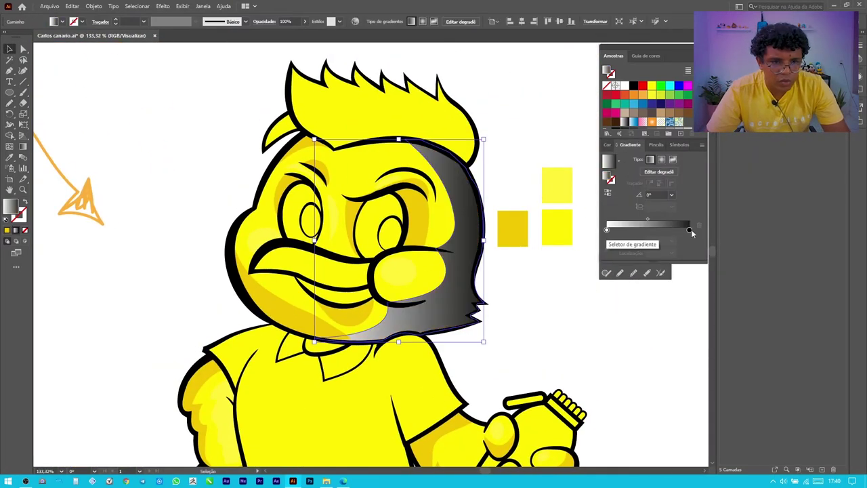
click(691, 232)
click(609, 235)
click(515, 225)
key(v)
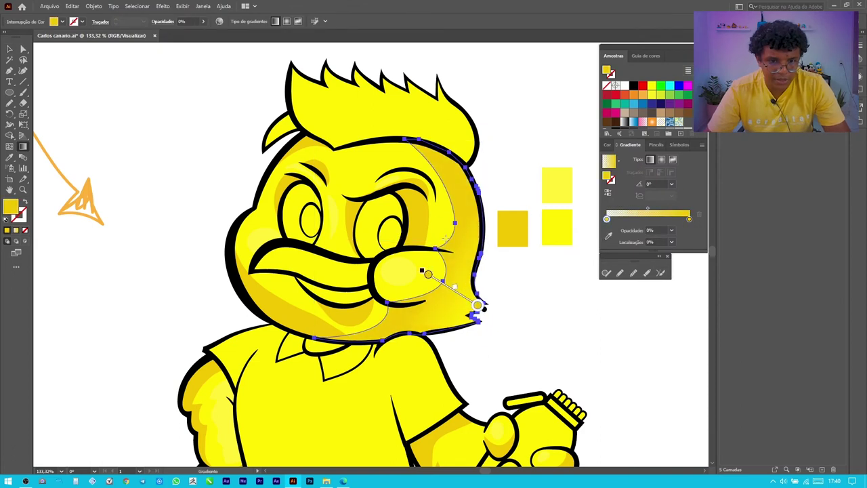
Redirect the yellow gradient on the shading under the beak
click(347, 303)
key(g)
drag(357, 260, 330, 286)
key(v)
Adjust the yellow gradients on the shadows around both eyes
scroll(404, 224, up, 3)
scroll(404, 225, down, 5)
scroll(434, 203, up, 5)
click(468, 223)
key(g)
key(v)
click(200, 187)
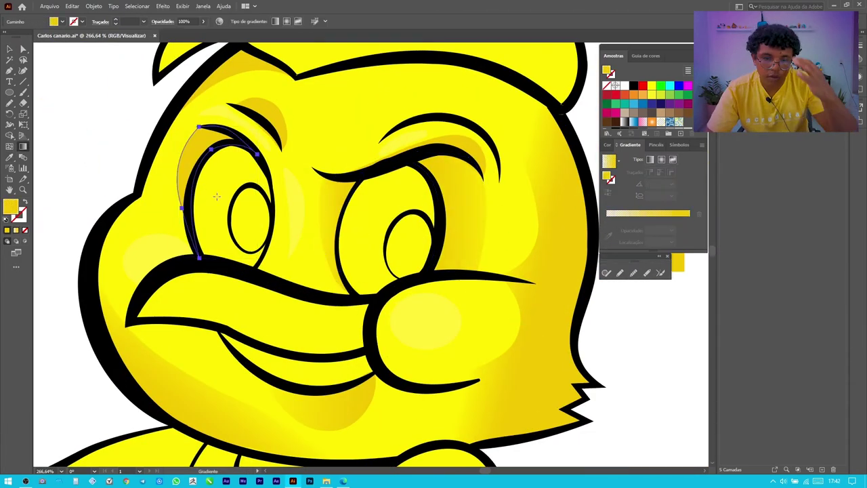
Copy the same soft yellow gradient onto the arm shadow
scroll(200, 187, down, 3)
click(154, 311)
key(i)
click(445, 211)
key(g)
scroll(172, 400, down, 3)
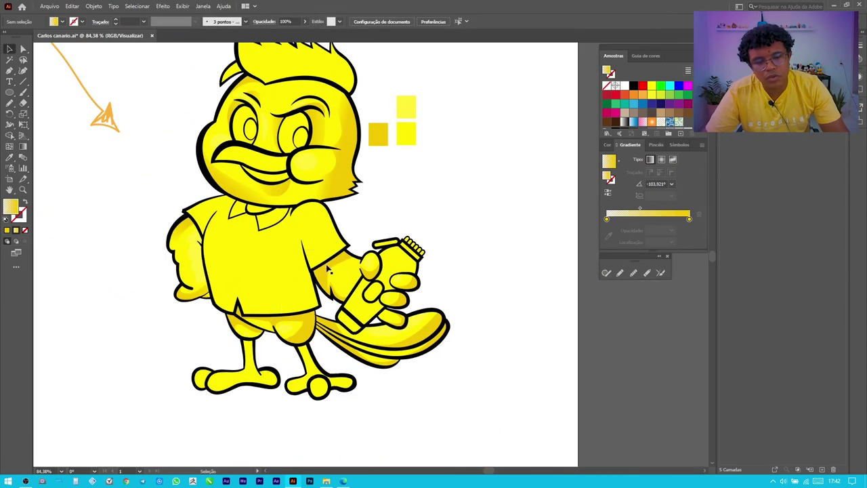
Merge the overlapping navy hair shapes with the Shape Builder
key(v)
shift+click(398, 368)
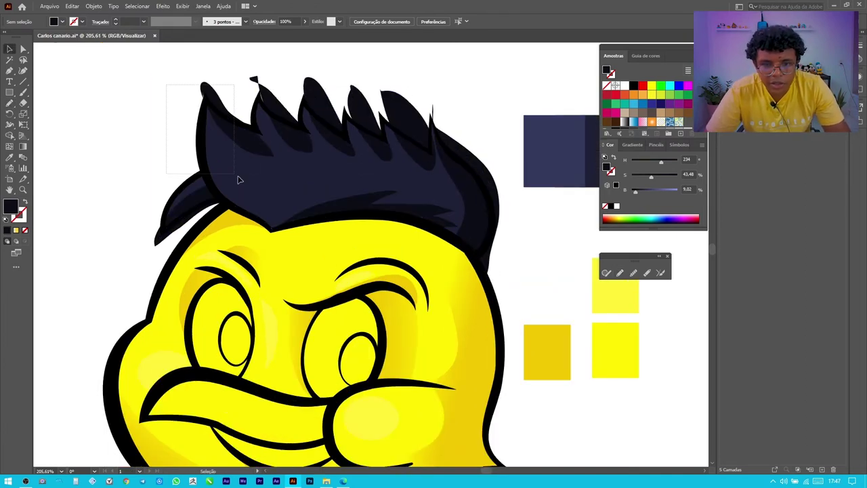
key(shift+m)
scroll(219, 139, up, 3)
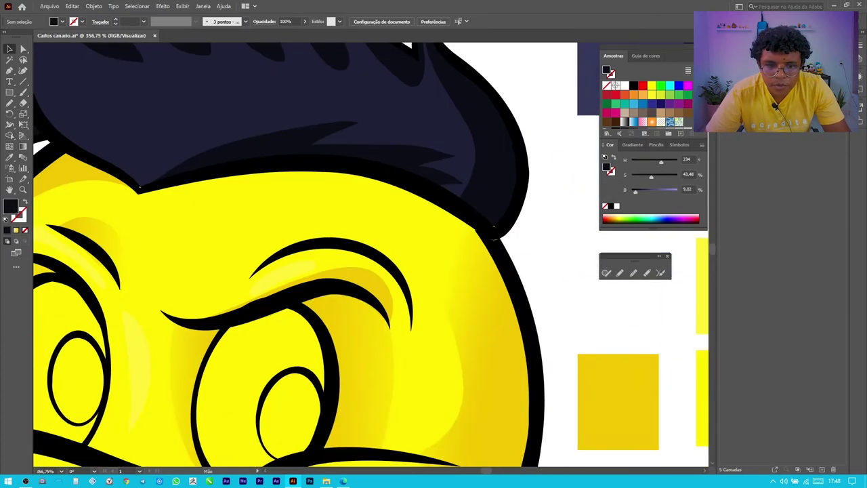
scroll(468, 215, up, 5)
Drag the stray hair anchor to close the yellow gap at the outline
key(a)
click(198, 156)
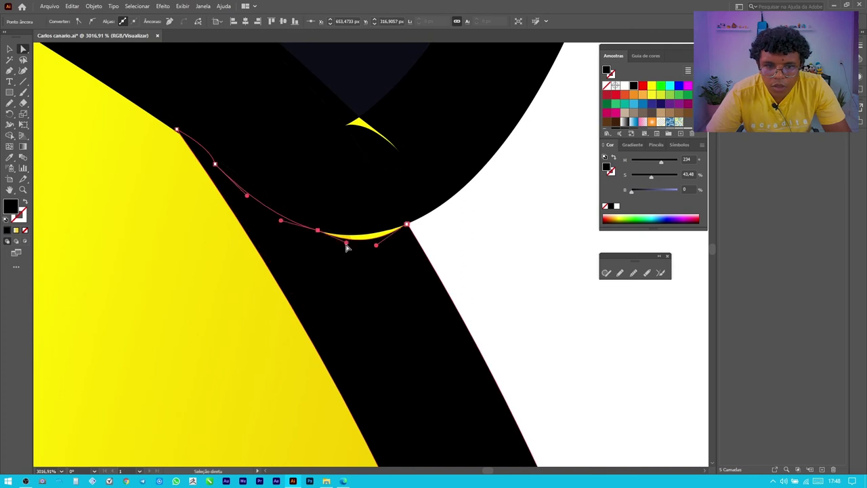
scroll(449, 261, down, 10)
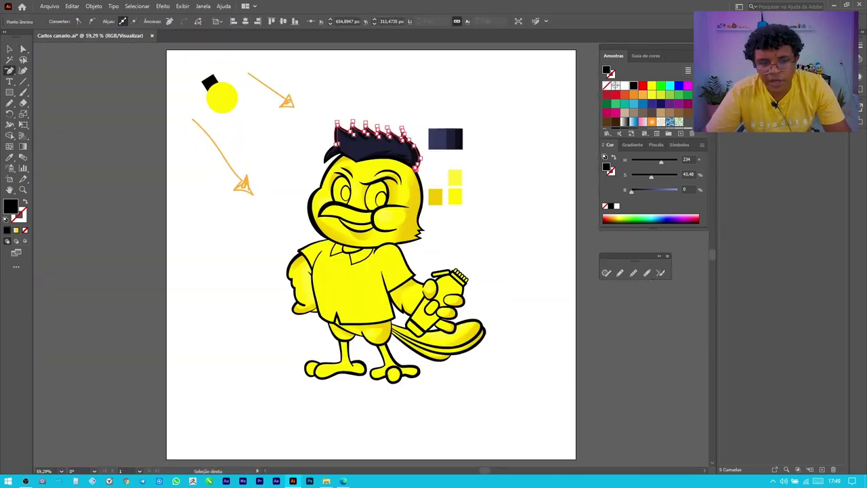
Draw freehand highlight streaks on the hair and make them light blue shapes
scroll(407, 149, up, 5)
key(n)
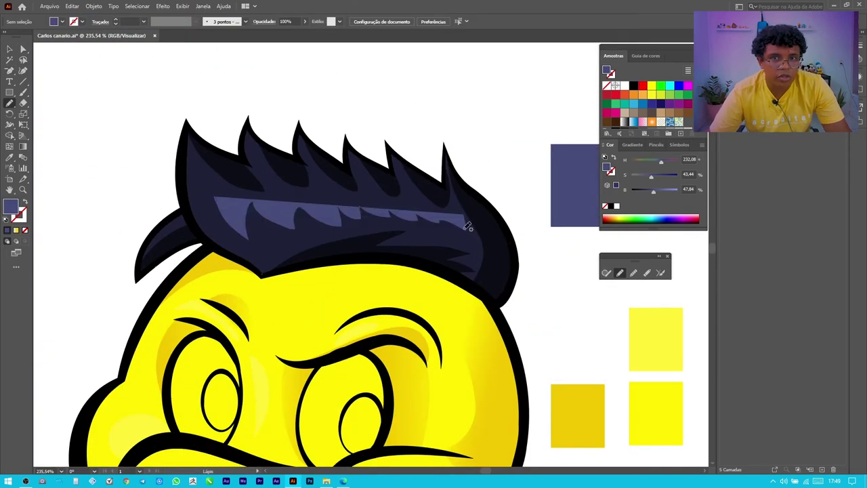
key(v)
key(shift+x)
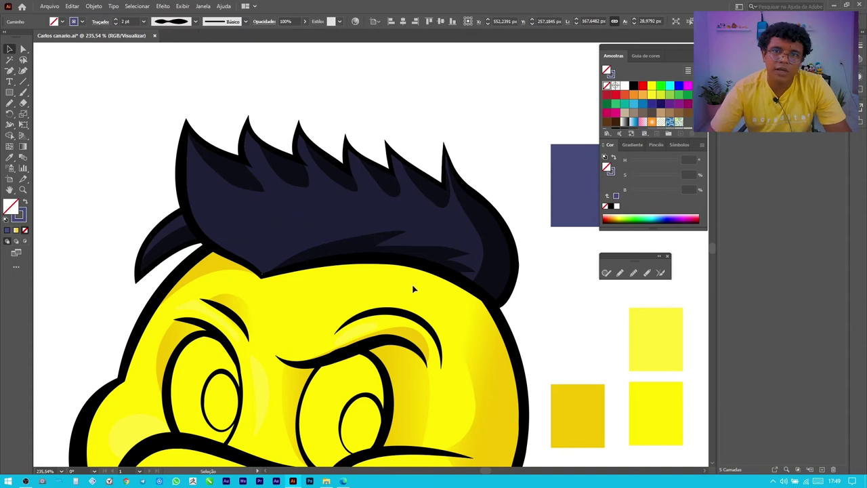
key(ctrl+shift+a)
key(n)
scroll(336, 281, up, 1)
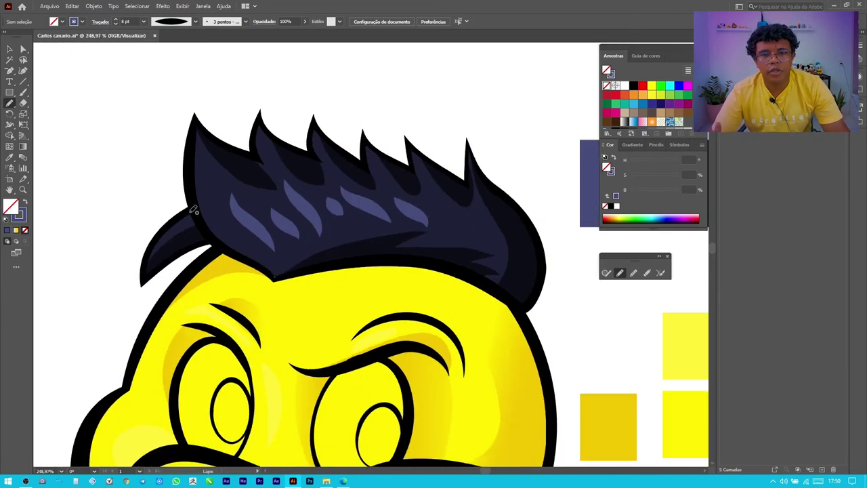
key(ctrl+0)
scroll(378, 137, up, 5)
ctrl+click(362, 178)
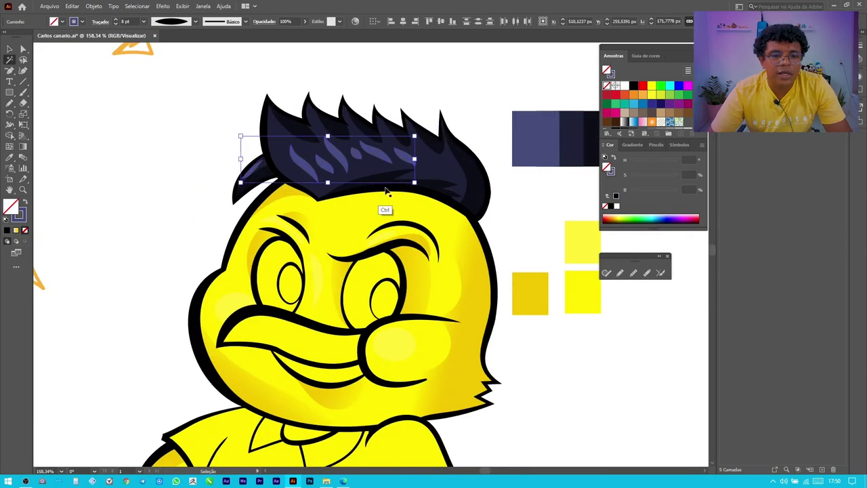
key(ctrl+0)
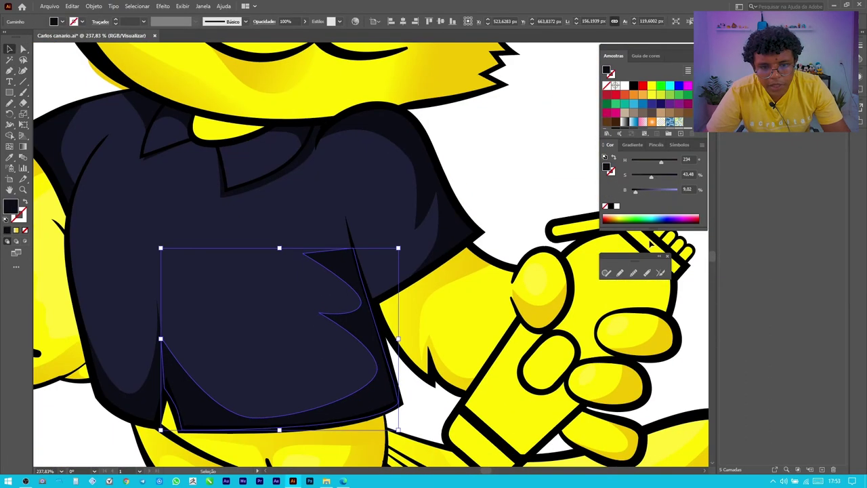
Apply a soft navy gradient to the shirt's shading shapes
key(g)
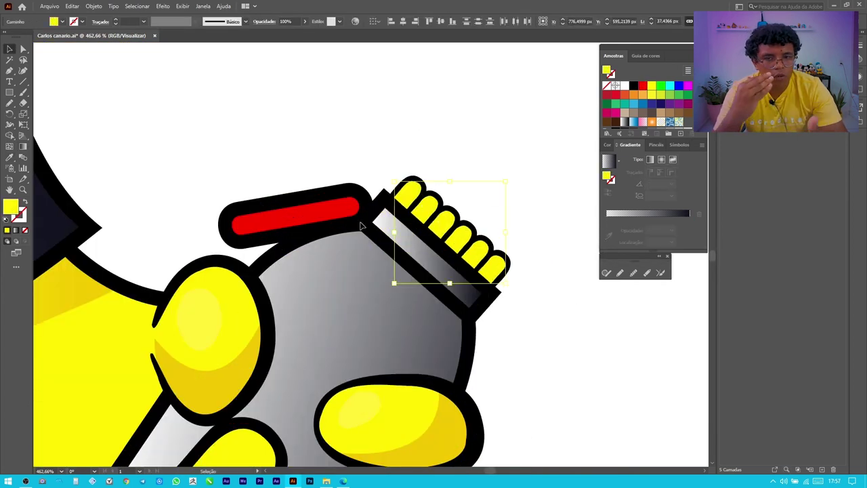
Open the Window menu's list of panels
click(202, 6)
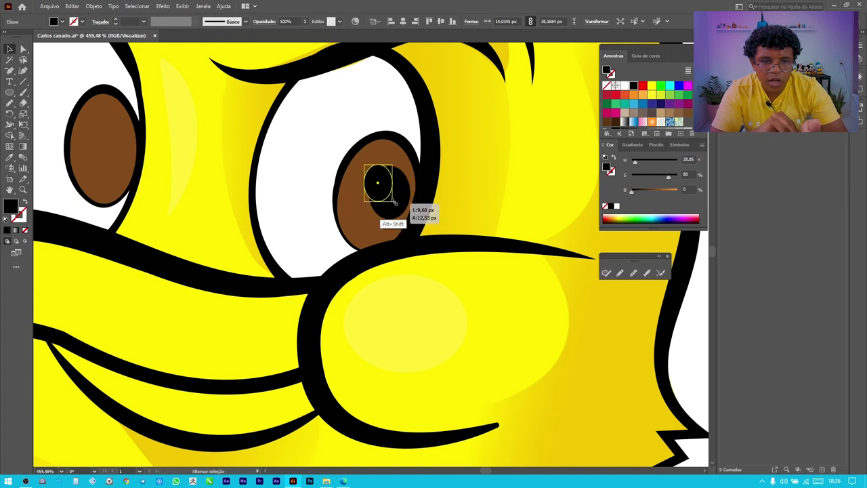
Scroll the view up toward the canary's eyes and beak
scroll(372, 162, up, 3)
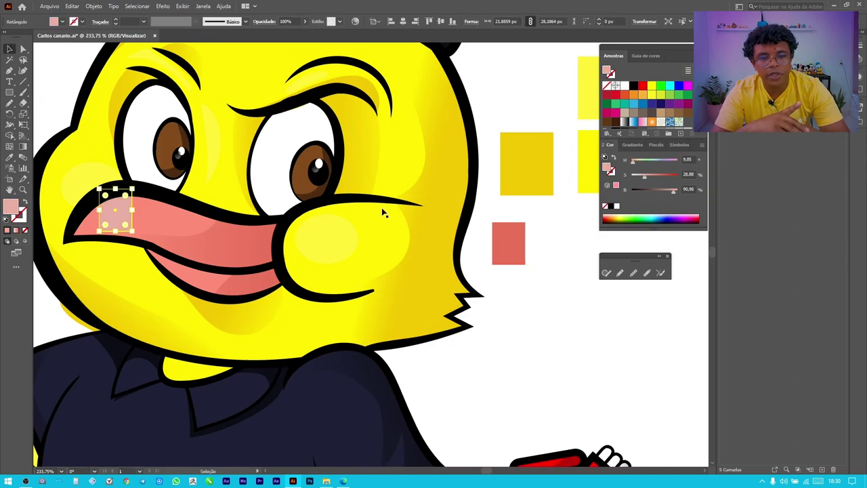
Give the beak highlight a pink gradient angled across the upper beak
click(631, 144)
drag(158, 241, 100, 198)
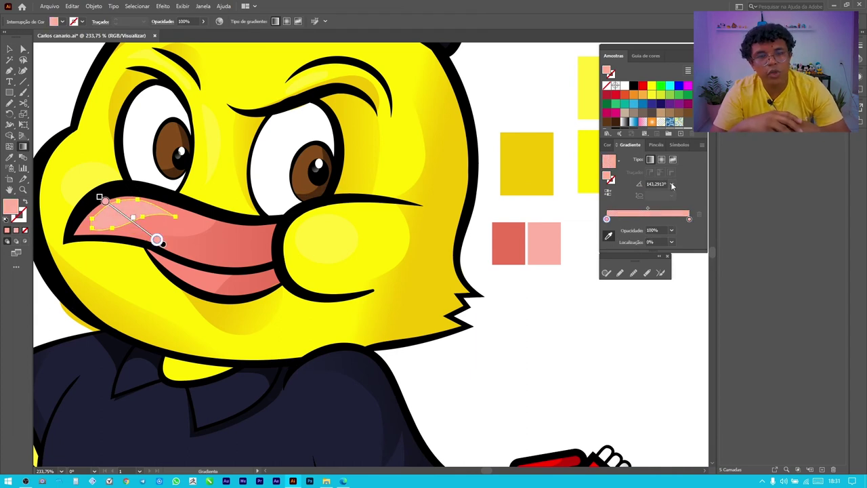
scroll(194, 277, left, 5)
key(v)
key(ctrl+shift+a)
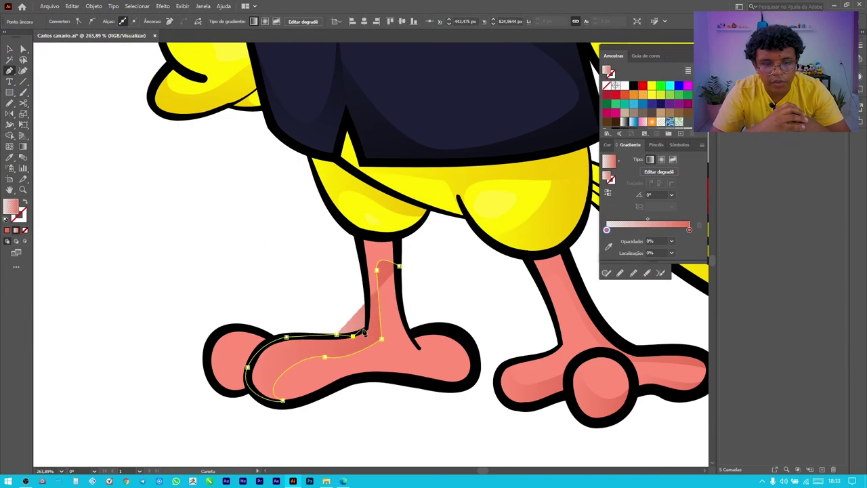
Draw the darker pink shading curve along the left foot
drag(207, 351, 212, 338)
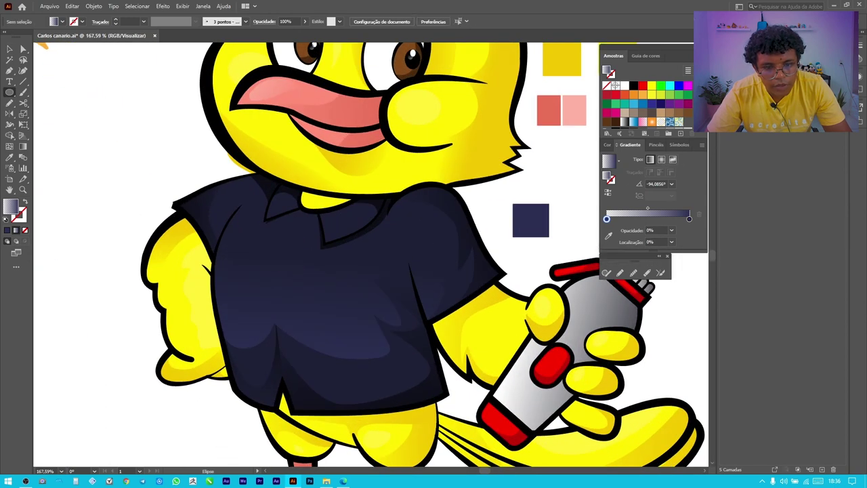
Draw the oval shirt button and check its shape in Outline mode
drag(258, 232, 294, 294)
scroll(301, 264, up, 5)
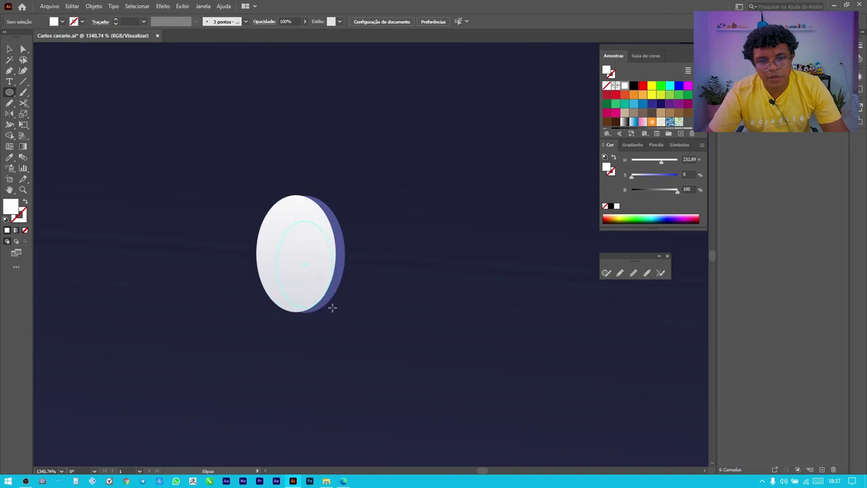
key(ctrl+y)
scroll(406, 135, up, 10)
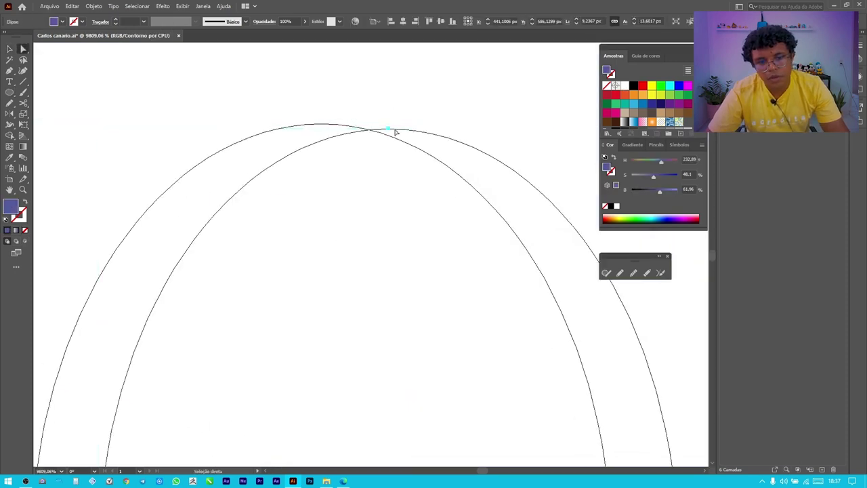
scroll(341, 127, down, 5)
scroll(379, 296, up, 5)
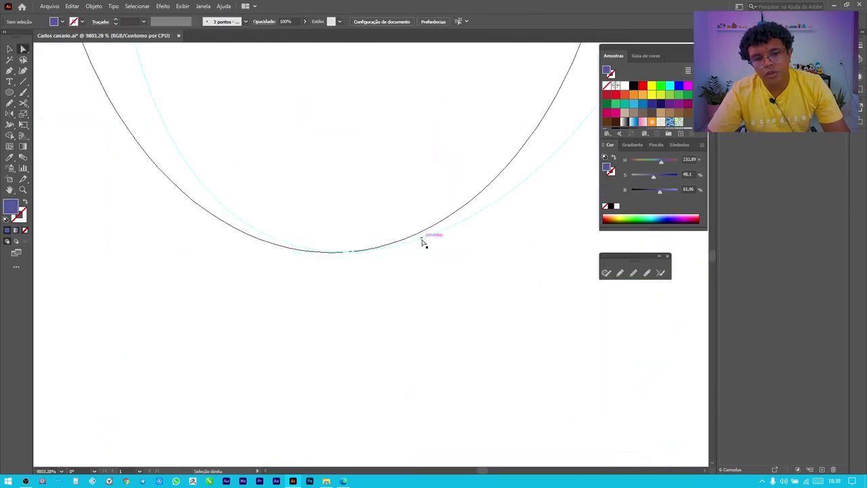
key(ctrl+y)
scroll(408, 252, down, 5)
scroll(370, 271, down, 3)
Give the button's crescent rim a purple gradient
click(674, 217)
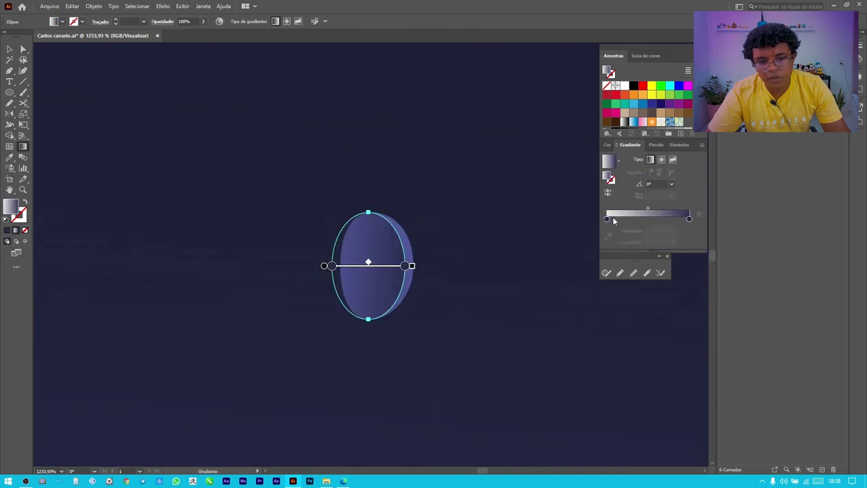
key(v)
click(407, 291)
key(g)
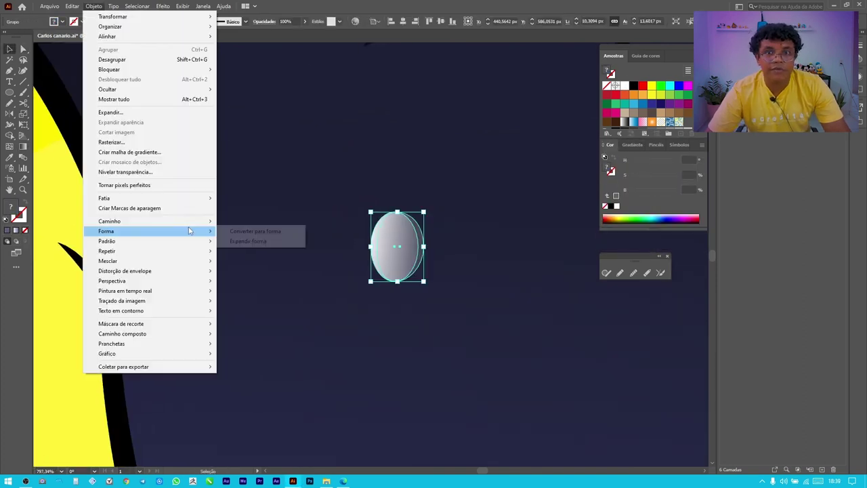
Place a copy of the oval over the button and show the Pathfinder panel
drag(494, 241, 439, 277)
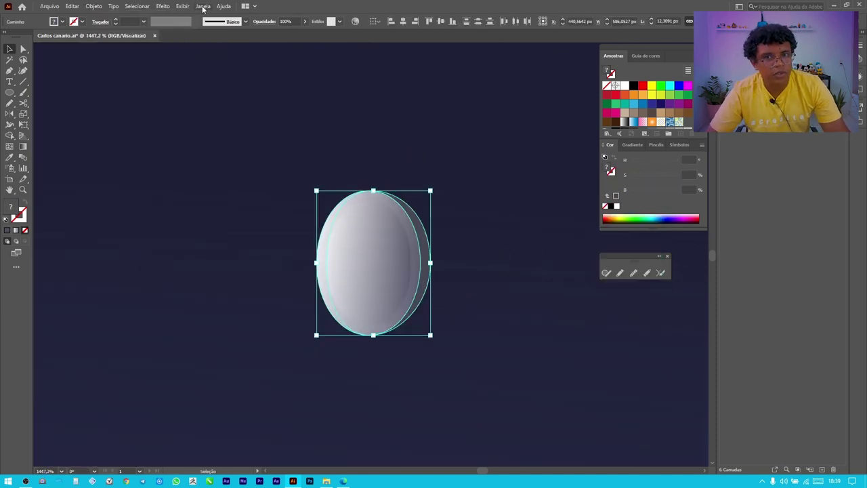
key(shift+ctrl+F9)
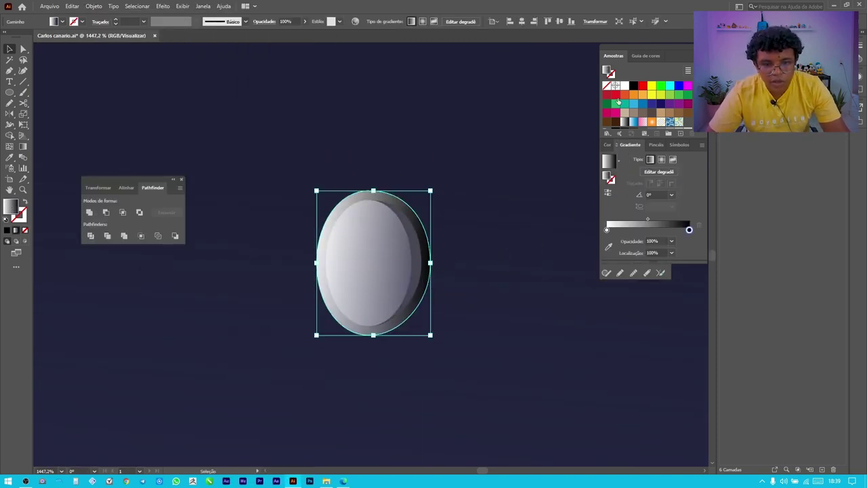